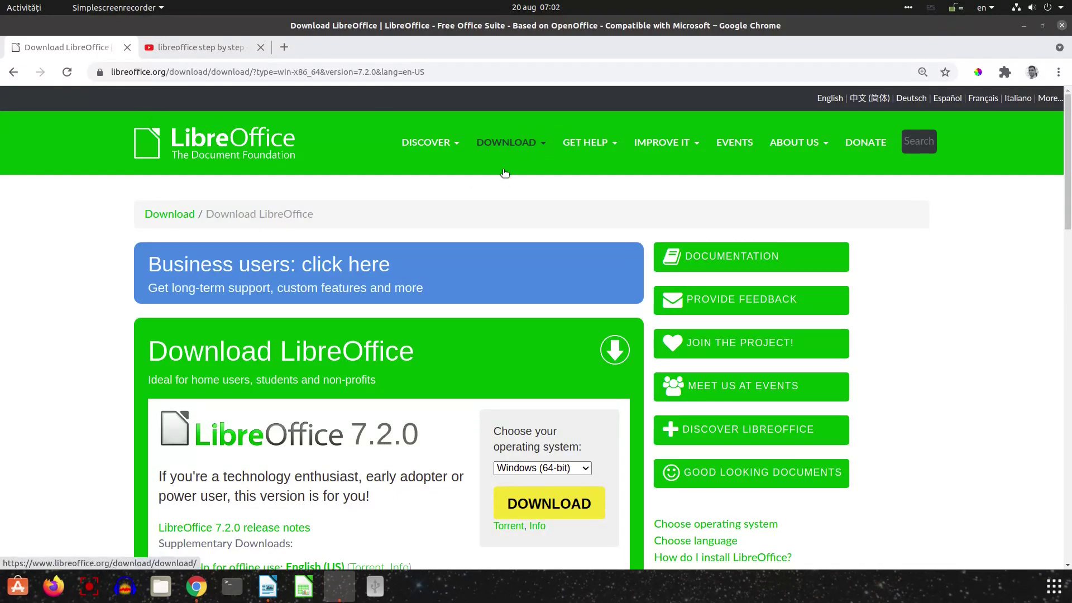
Step: Scroll the download page, highlighting the 7.2.0 description and the 7.1.5 'tested for longer' note
{"action": "scroll", "coordinate": [259, 437], "scroll_direction": "down", "scroll_amount": 3}
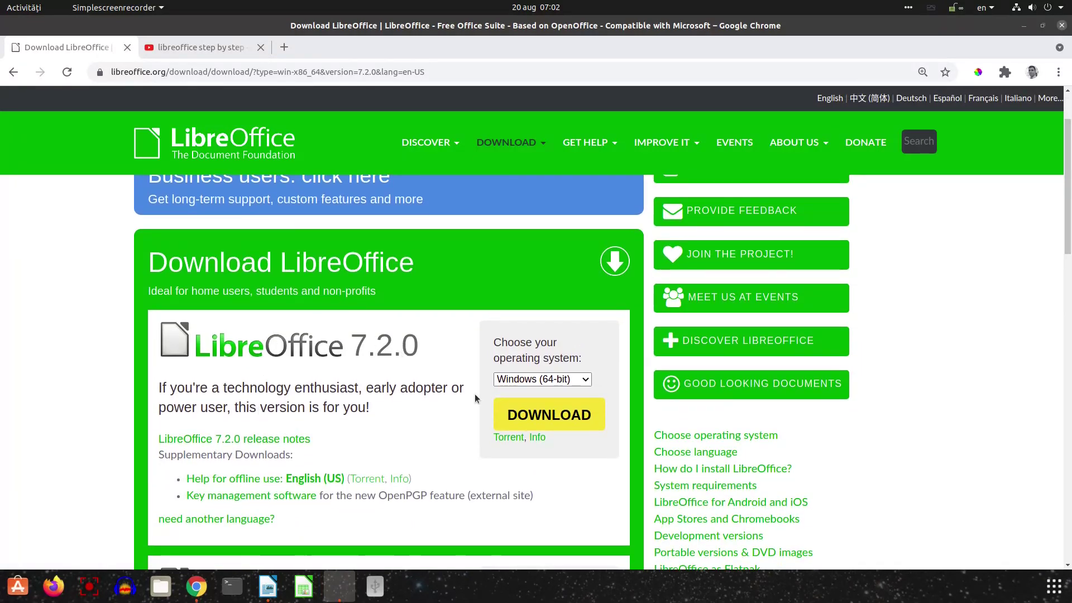
{"action": "left_click_drag", "start_coordinate": [374, 410], "coordinate": [229, 389]}
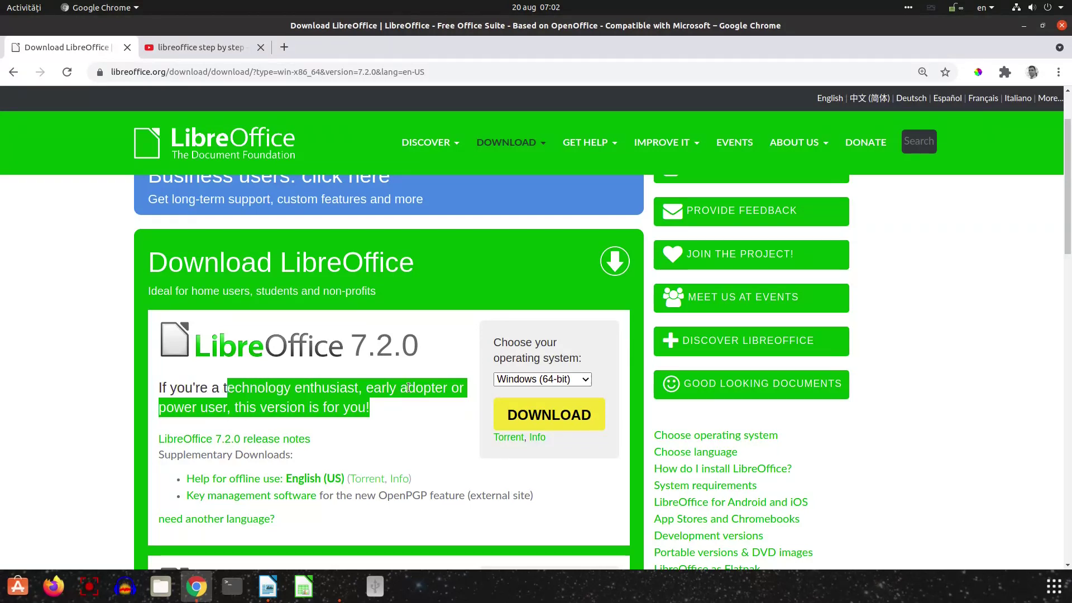
{"action": "scroll", "coordinate": [226, 403], "scroll_direction": "down", "scroll_amount": 3}
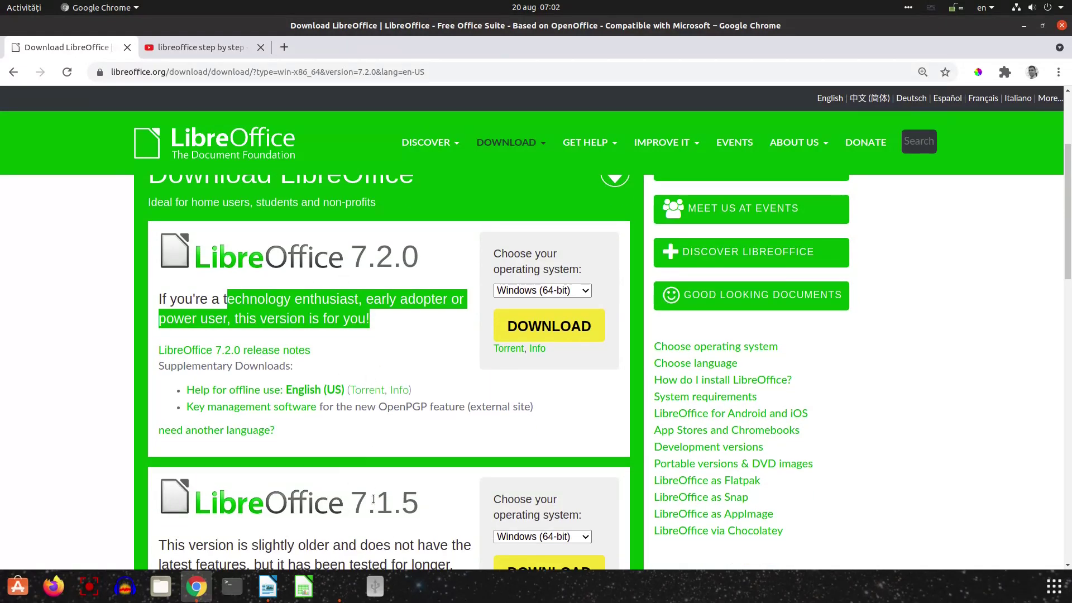
{"action": "scroll", "coordinate": [358, 525], "scroll_direction": "down", "scroll_amount": 2}
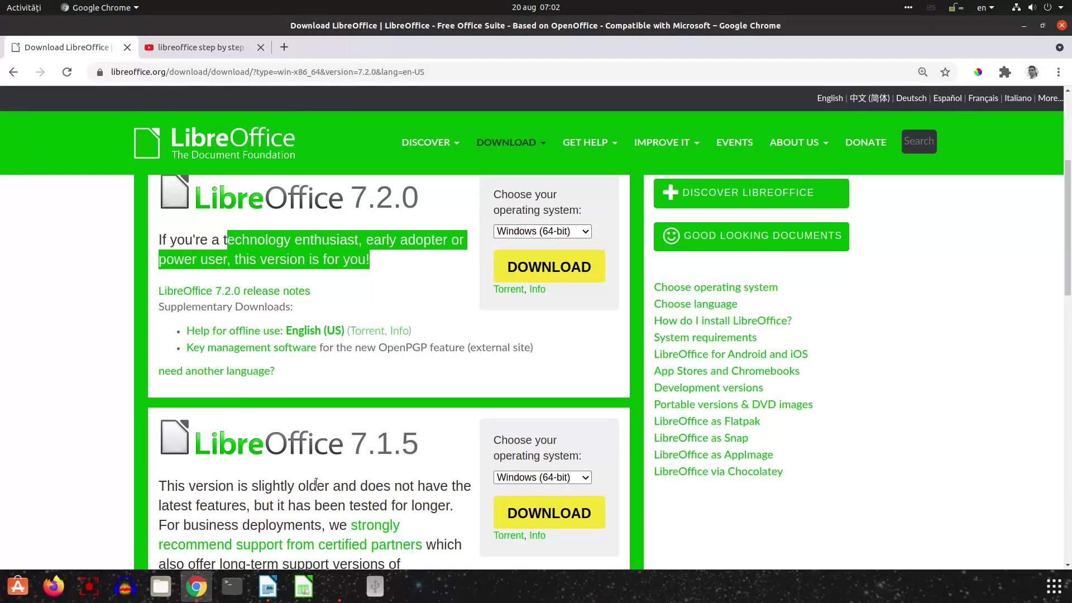
{"action": "left_click_drag", "start_coordinate": [338, 505], "coordinate": [450, 506]}
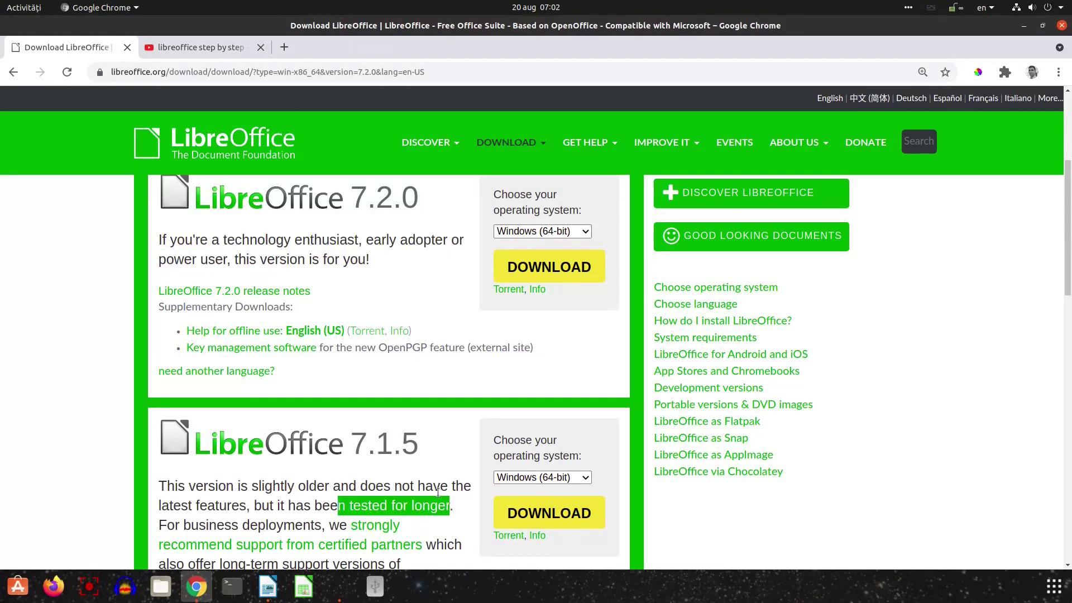
{"action": "scroll", "coordinate": [435, 490], "scroll_direction": "up", "scroll_amount": 3}
Step: Keep Windows (64-bit) as the operating system for the 7.2.0 download
{"action": "left_click", "coordinate": [540, 379]}
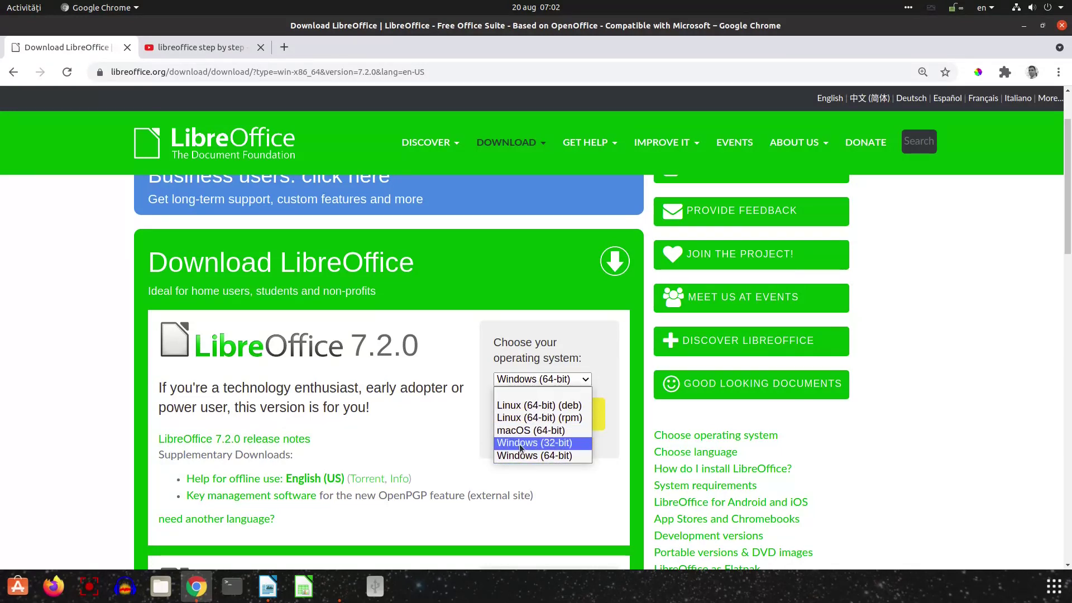
{"action": "left_click", "coordinate": [614, 422]}
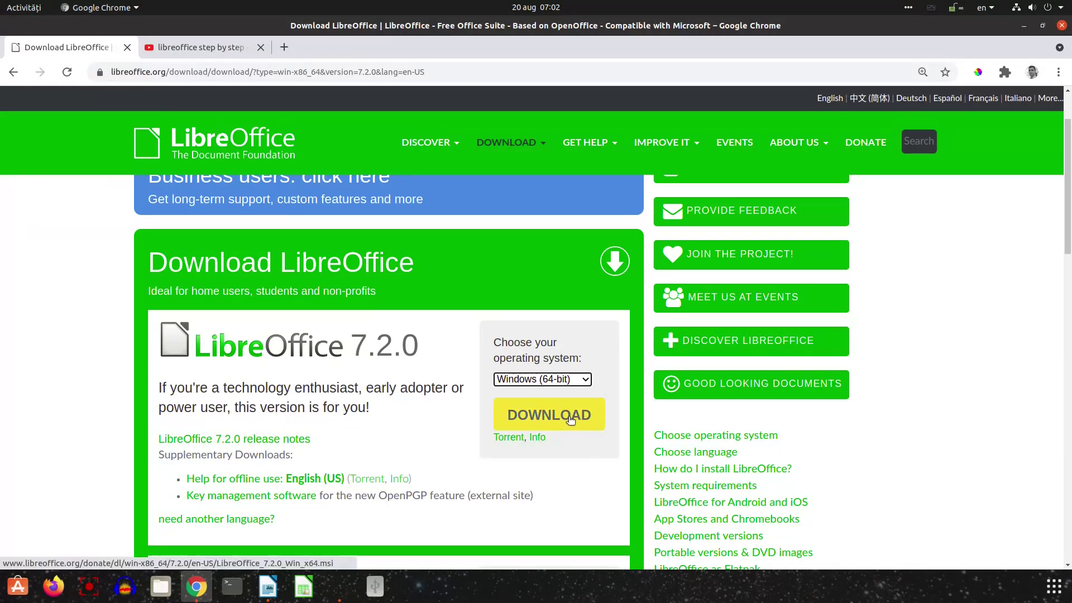
{"action": "left_click", "coordinate": [480, 411]}
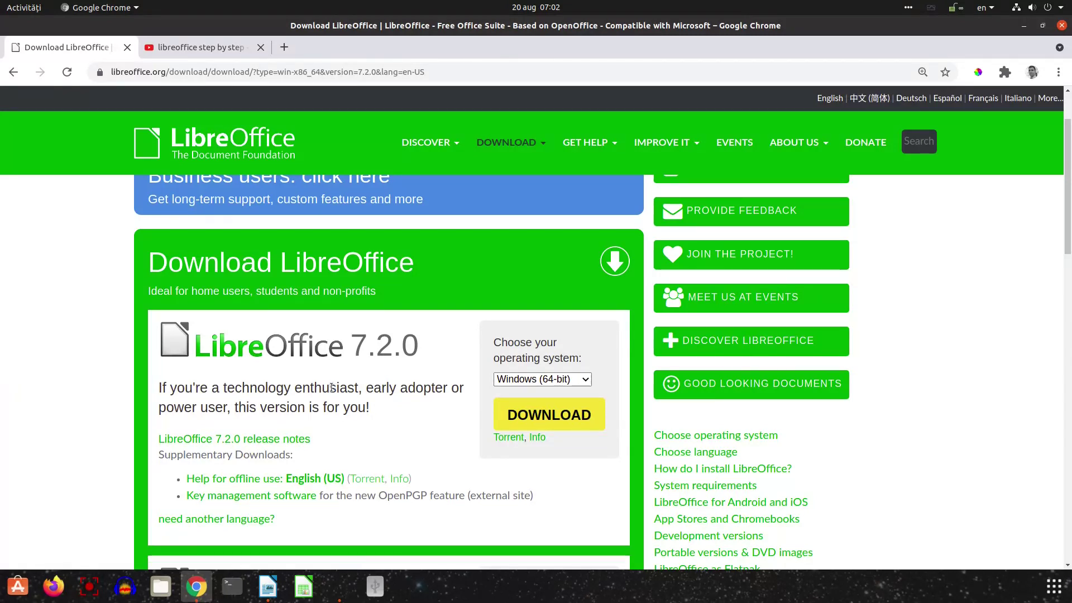
Step: Switch to the 'libreoffice step by step' YouTube results and look over the listed channel and videos
{"action": "left_click", "coordinate": [211, 52]}
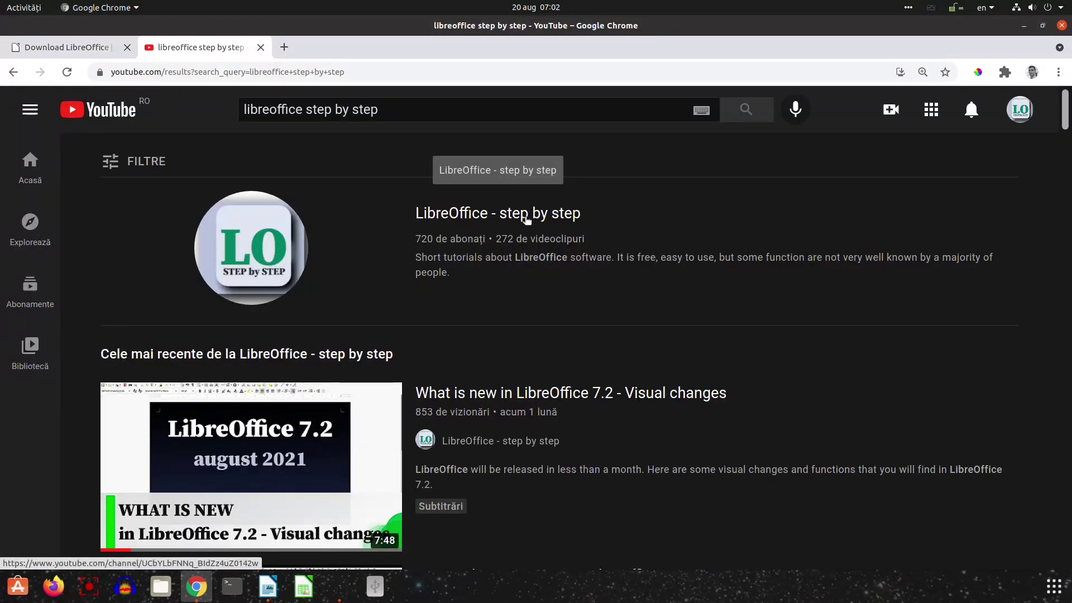
{"action": "scroll", "coordinate": [226, 242], "scroll_direction": "down", "scroll_amount": 1}
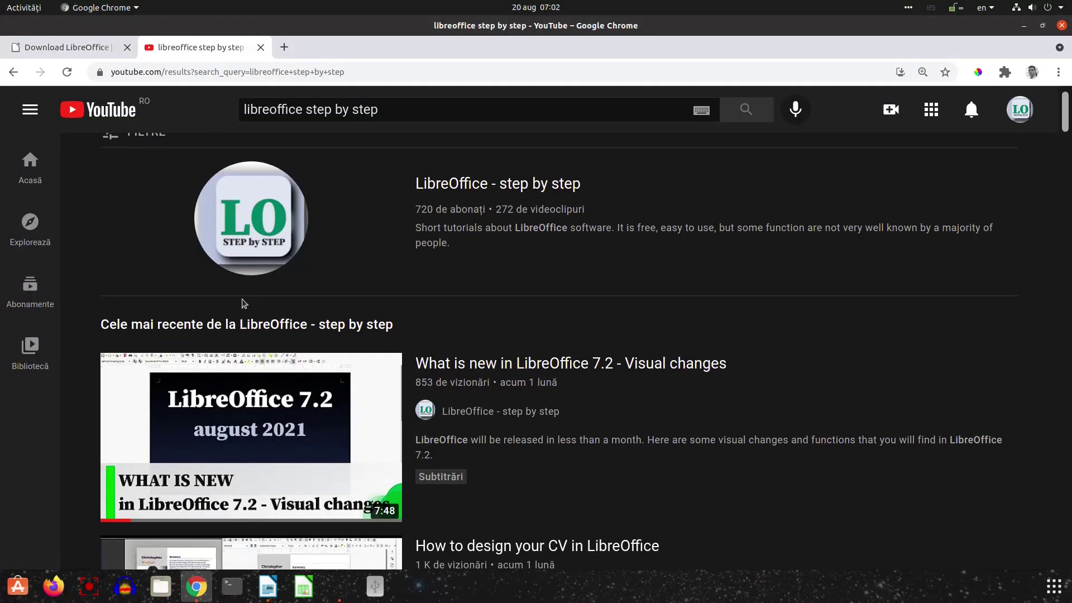
{"action": "mouse_move", "coordinate": [216, 375]}
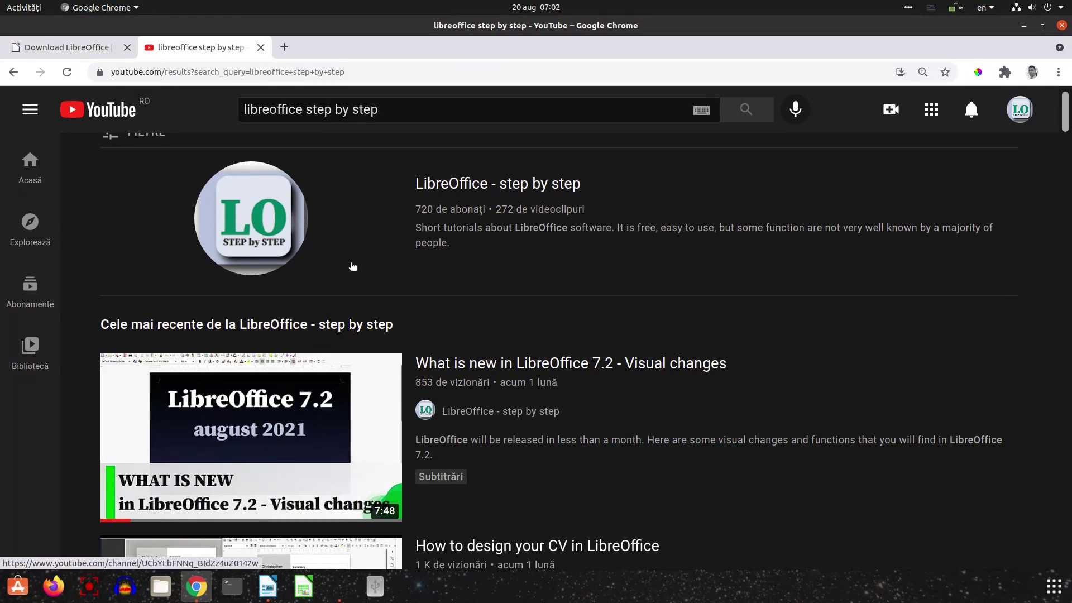
{"action": "mouse_move", "coordinate": [318, 377]}
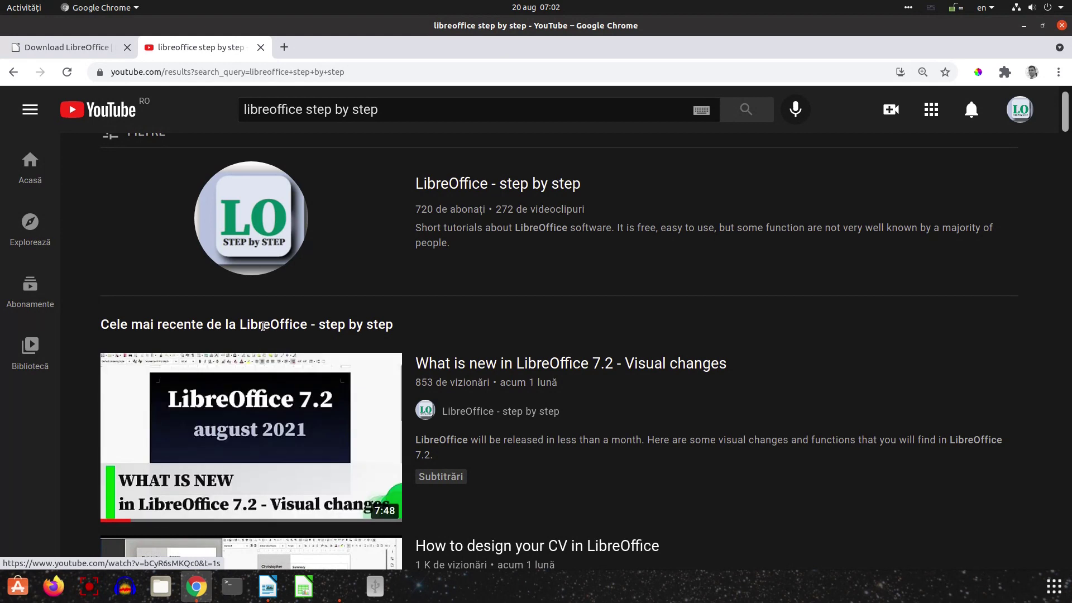
Step: Bring the Untitled 1 'LibreOffice 7.2' Writer document forward and open its Help menu
{"action": "left_click", "coordinate": [268, 586]}
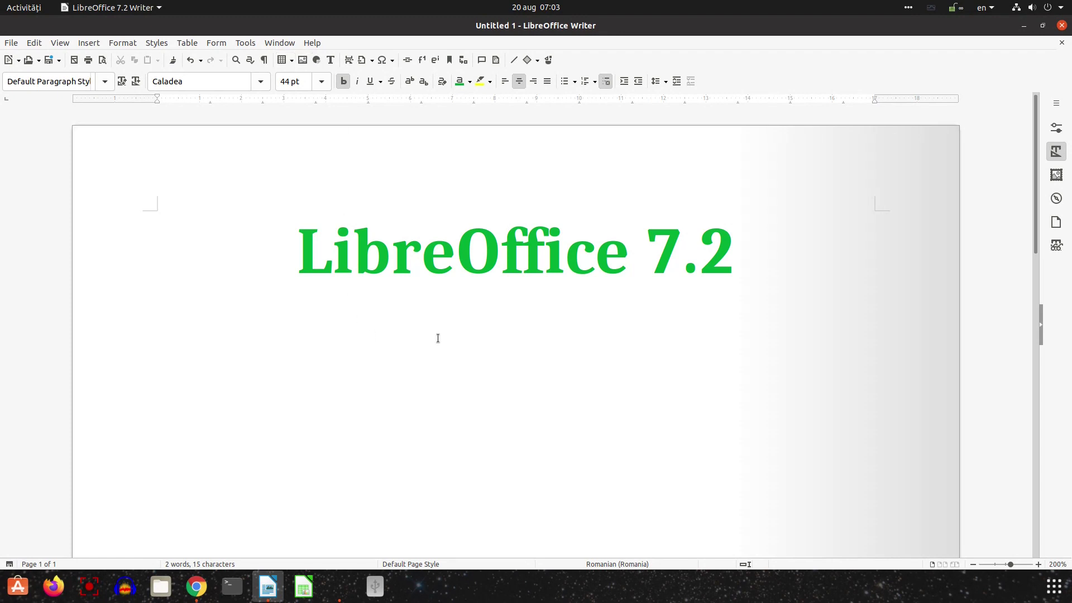
{"action": "left_click", "coordinate": [310, 44]}
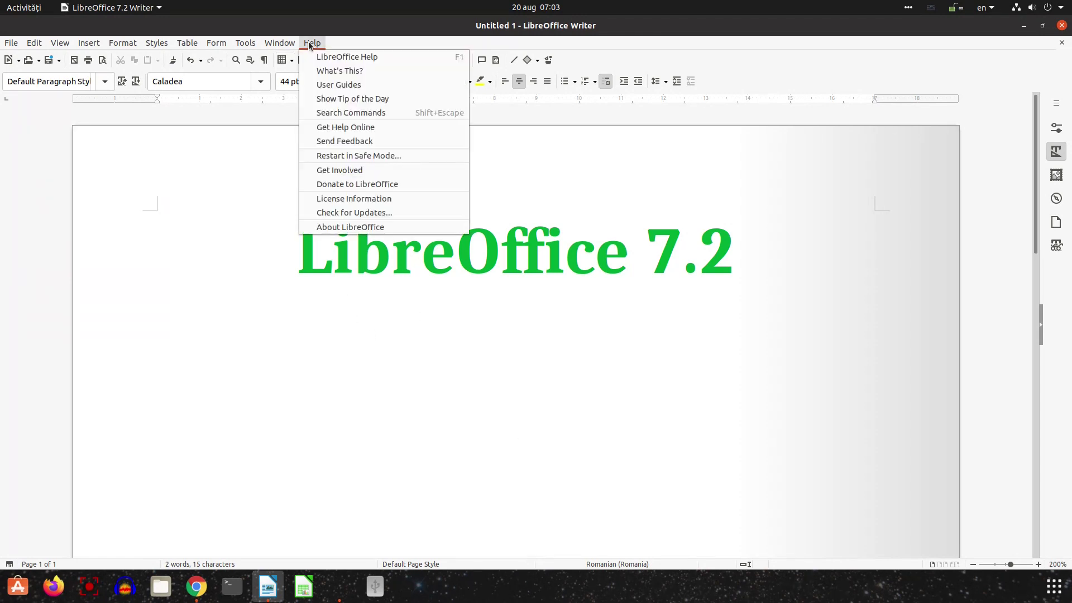
Step: Restart LibreOffice in Safe Mode, discarding the unsaved changes to Untitled 1
{"action": "left_click", "coordinate": [335, 157]}
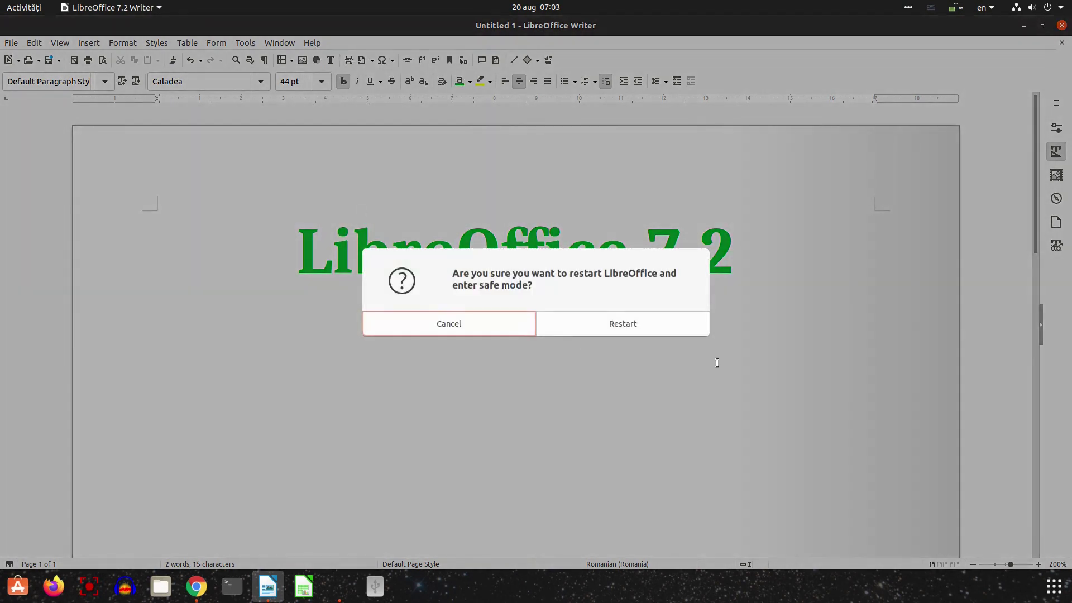
{"action": "left_click", "coordinate": [604, 325]}
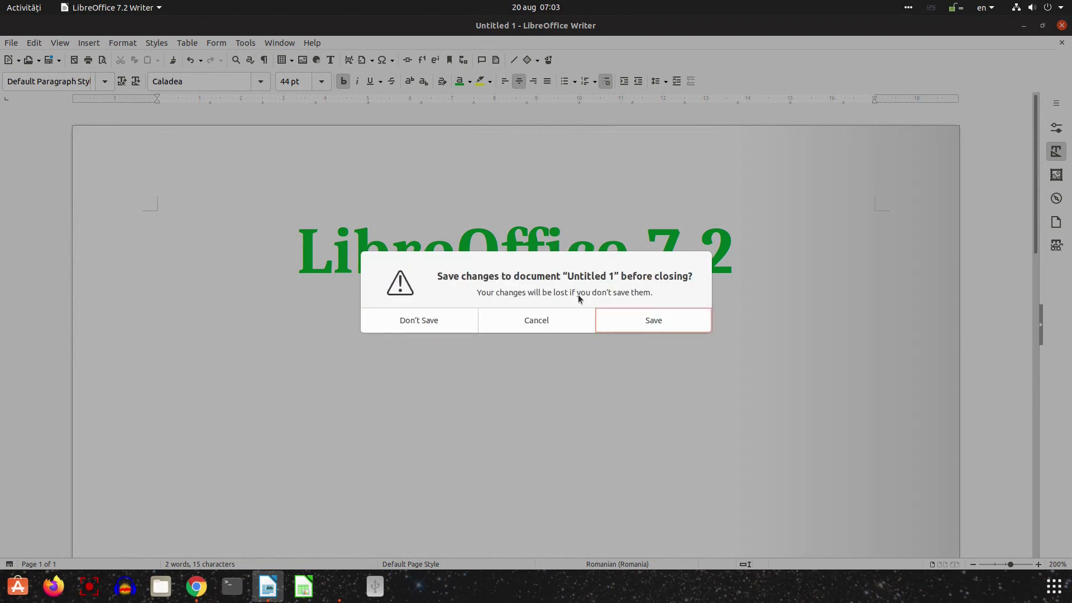
{"action": "left_click", "coordinate": [466, 323]}
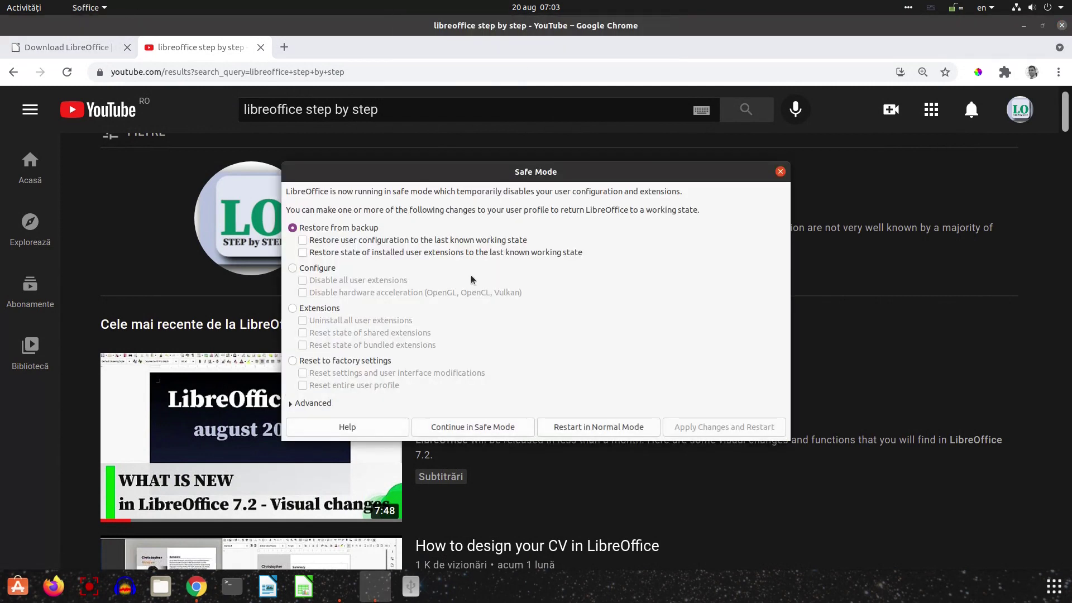
Step: Reset LibreOffice to factory settings, including settings and interface modifications, and restart it
{"action": "left_click", "coordinate": [326, 361]}
{"action": "left_click", "coordinate": [1023, 26]}
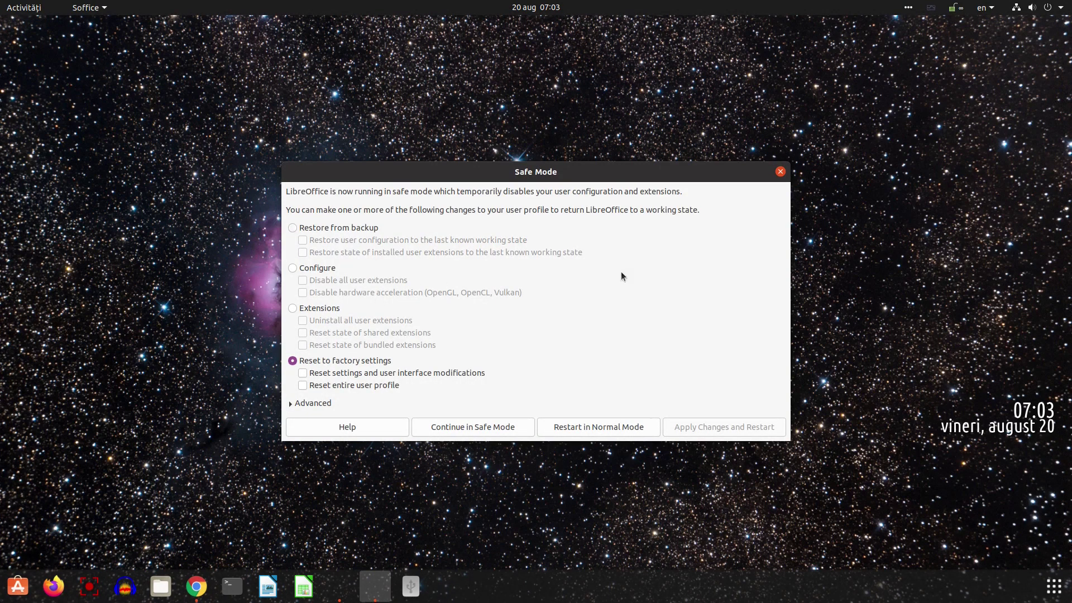
{"action": "left_click", "coordinate": [345, 373]}
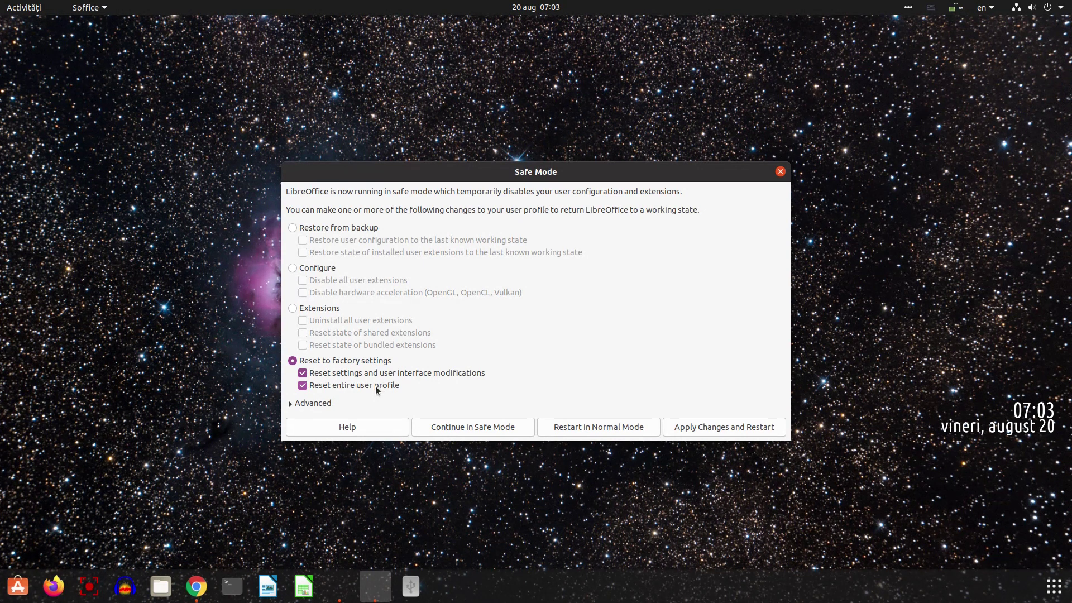
{"action": "left_click", "coordinate": [720, 431]}
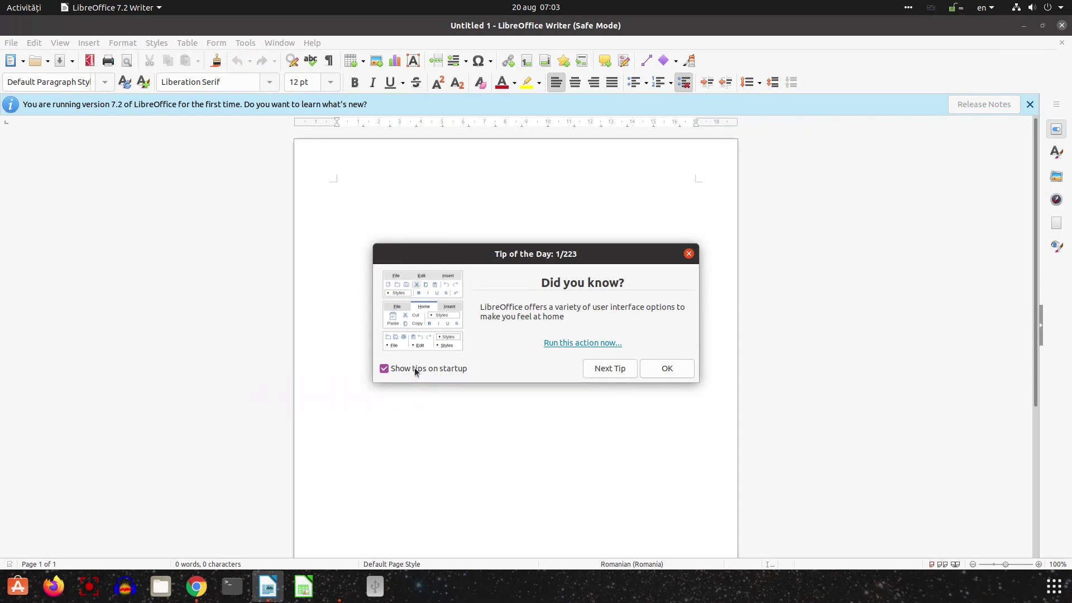
Step: Dismiss the version 7.2 first-run notice and infobar, then open the Tools menu
{"action": "left_click", "coordinate": [665, 369]}
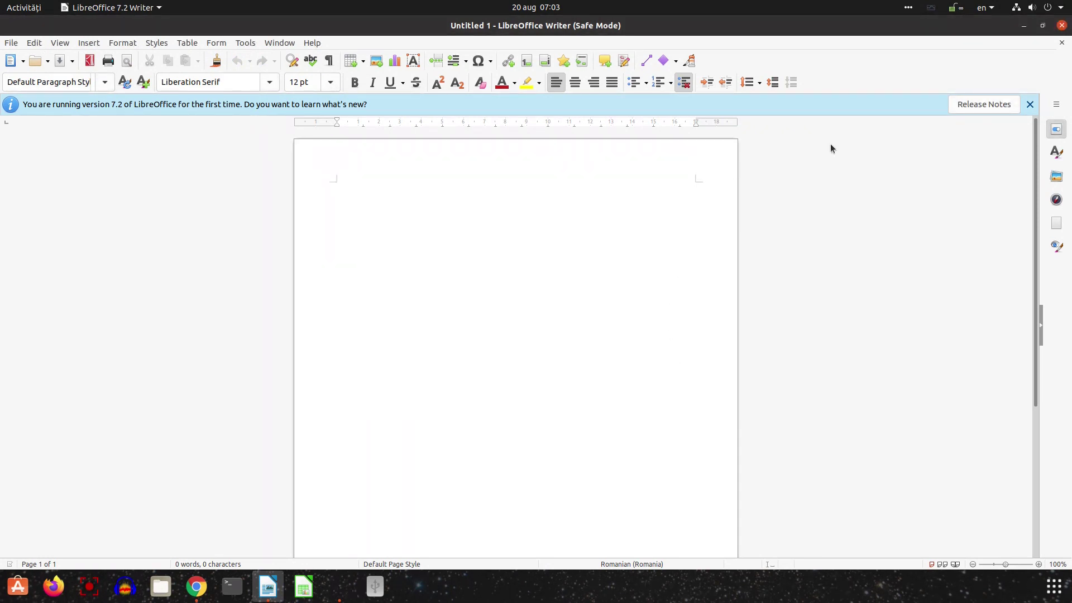
{"action": "left_click", "coordinate": [1030, 105]}
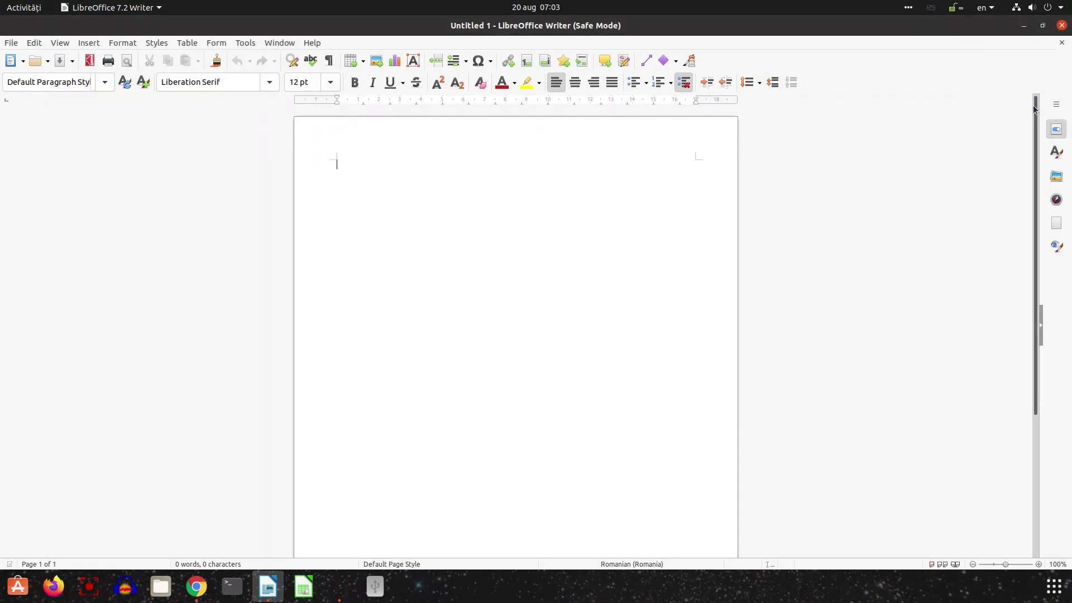
{"action": "left_click", "coordinate": [248, 43]}
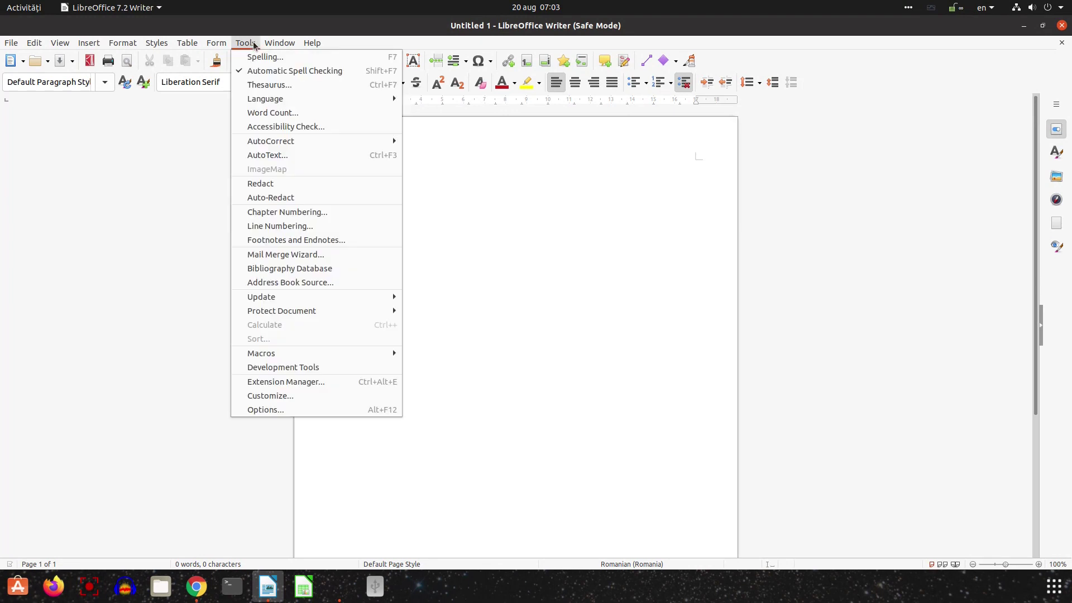
Step: Enter the user's first name and initials under Options > User Data
{"action": "left_click", "coordinate": [263, 409]}
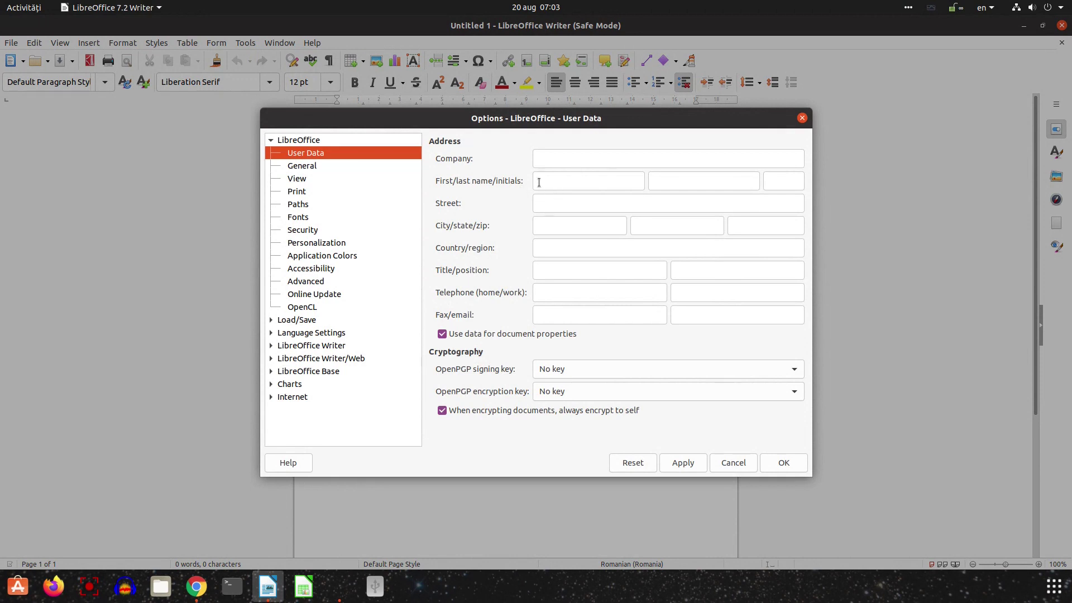
{"action": "left_click", "coordinate": [579, 180]}
{"action": "left_click", "coordinate": [578, 202]}
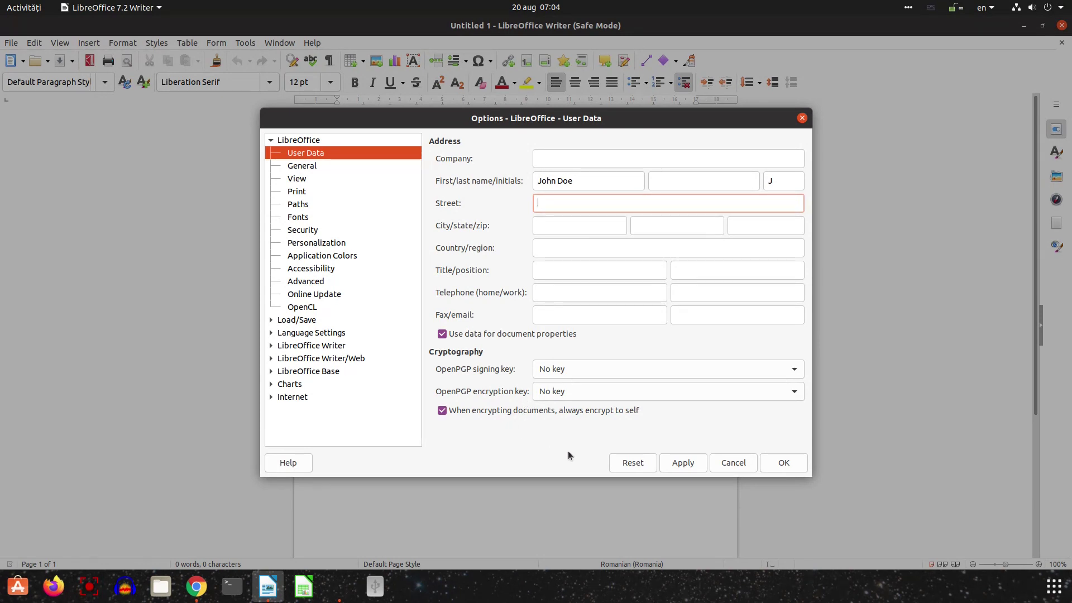
Step: In General options, turn off the missing offline-help popup and crash report sending
{"action": "left_click", "coordinate": [330, 167]}
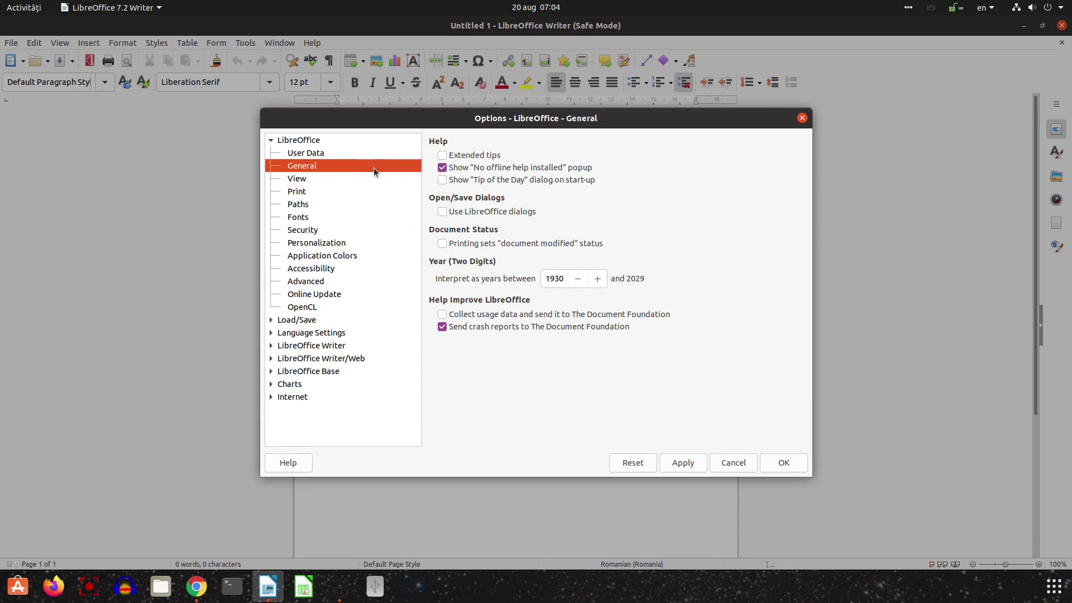
{"action": "left_click", "coordinate": [472, 169]}
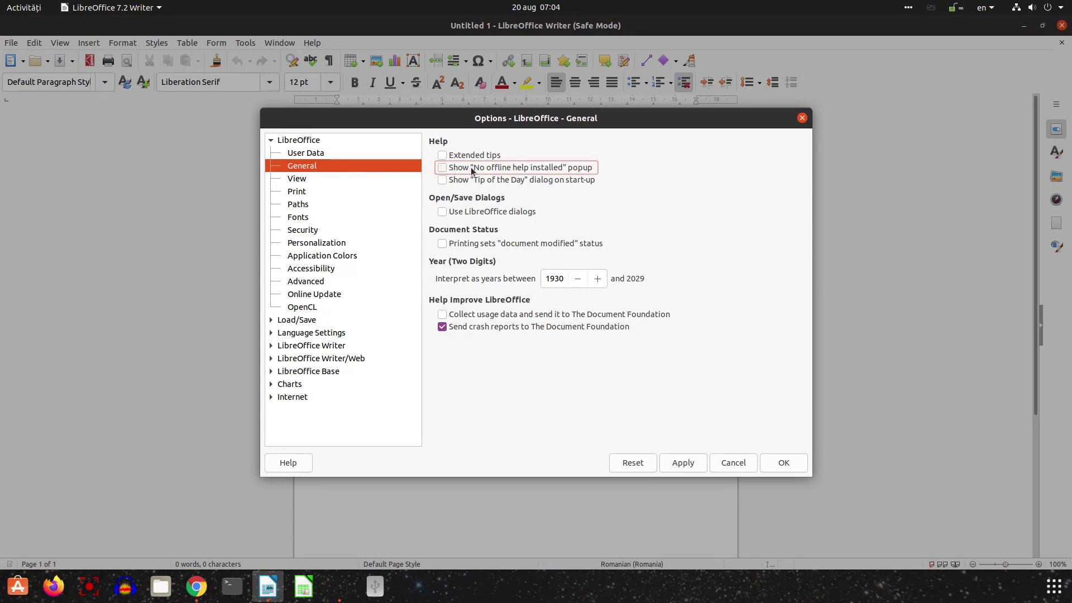
{"action": "left_click", "coordinate": [458, 327]}
Step: Set the View icon style to Sifr with Small toolbar, notebookbar and sidebar icons
{"action": "left_click", "coordinate": [341, 179]}
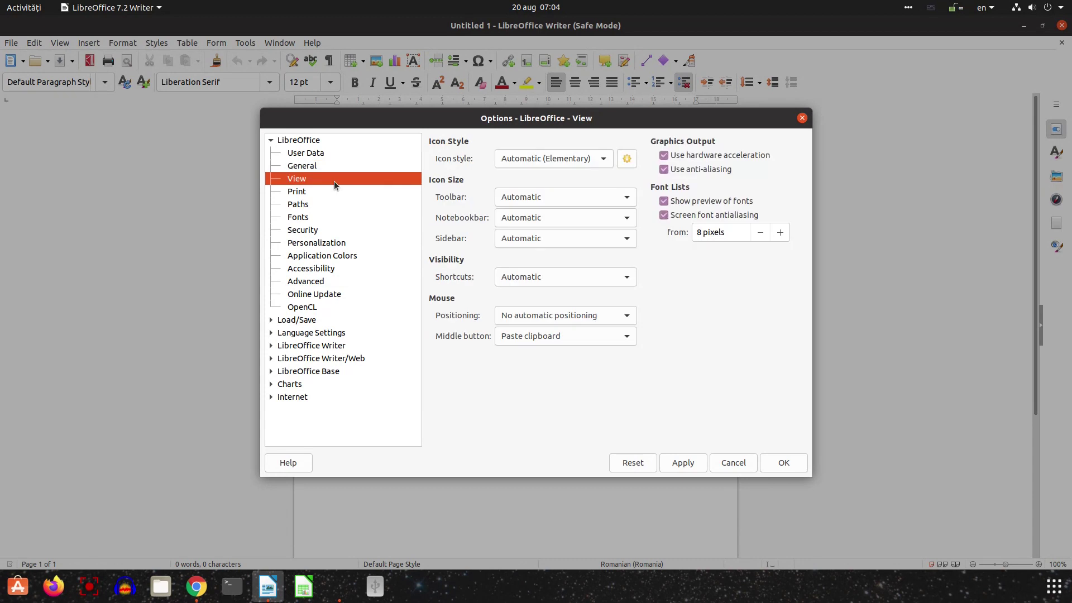
{"action": "left_click", "coordinate": [516, 159]}
{"action": "left_click", "coordinate": [518, 316]}
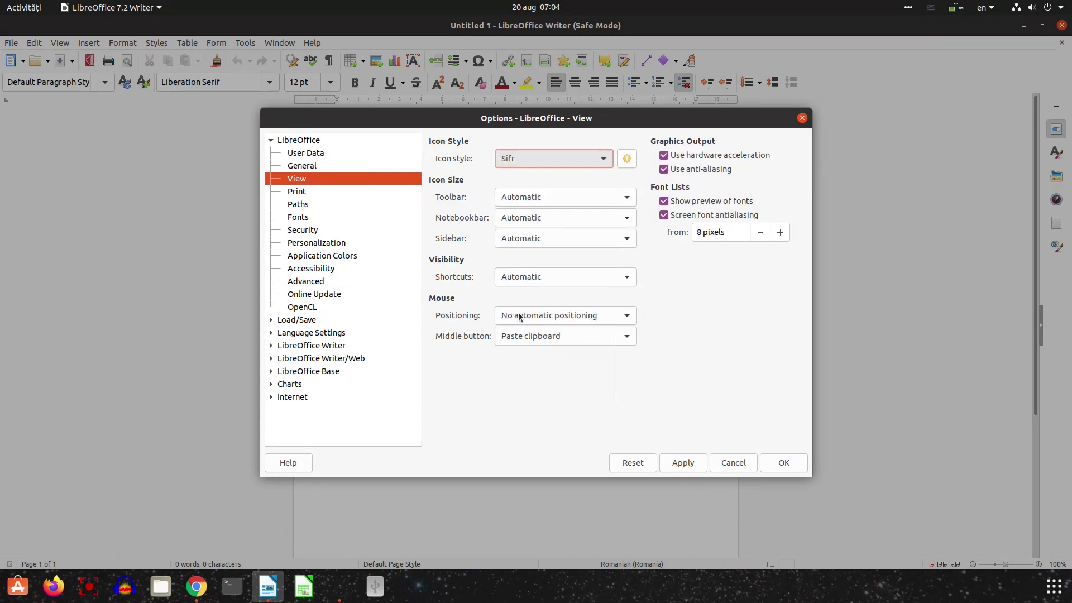
{"action": "left_click", "coordinate": [524, 196]}
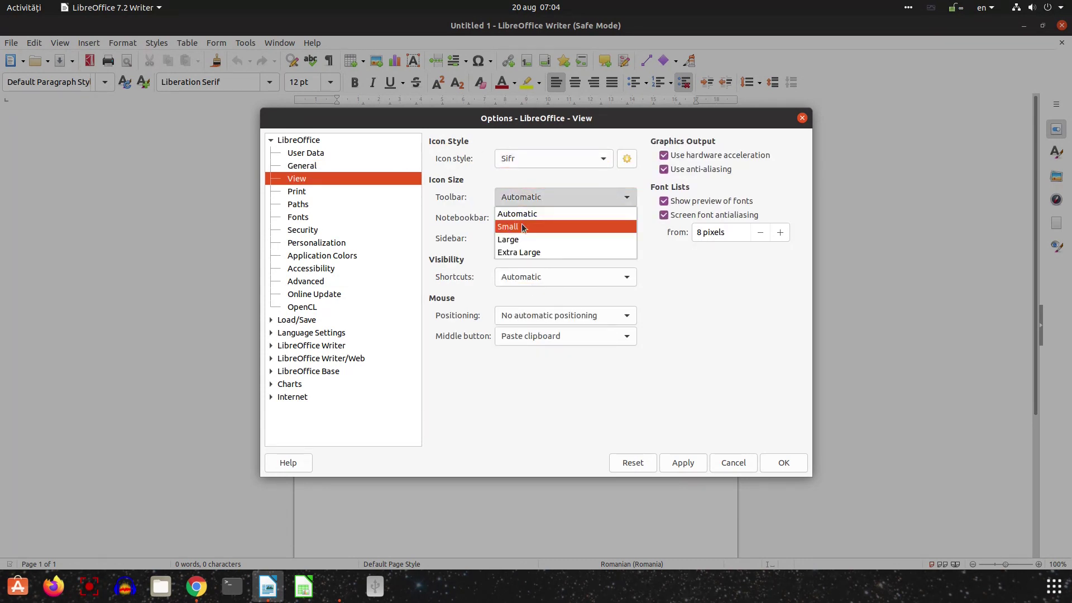
{"action": "left_click", "coordinate": [521, 222]}
{"action": "left_click", "coordinate": [519, 218]}
{"action": "left_click", "coordinate": [513, 247]}
{"action": "left_click", "coordinate": [513, 238]}
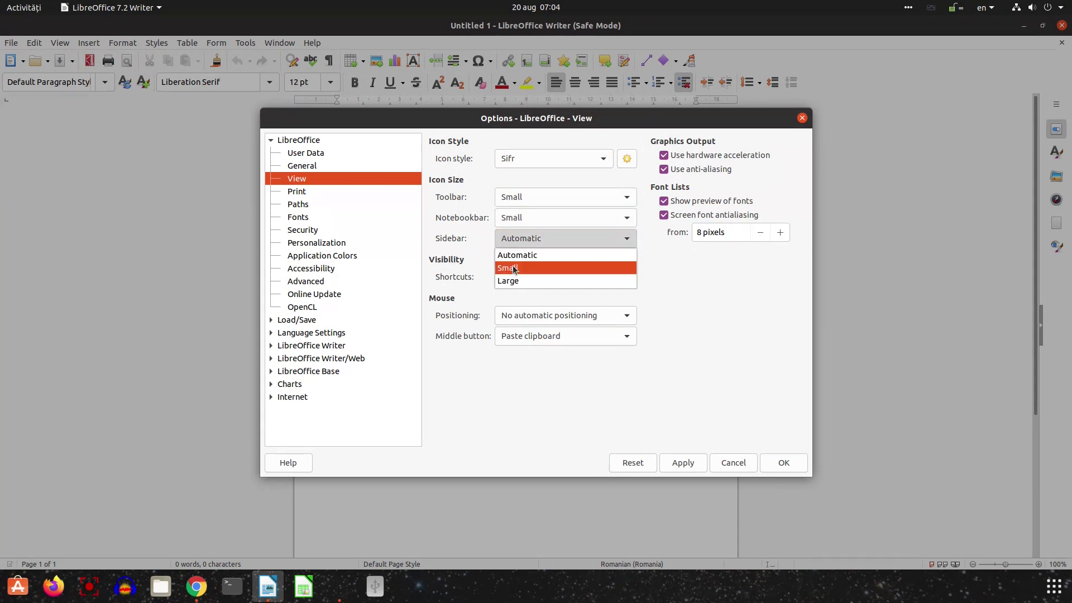
{"action": "left_click", "coordinate": [514, 266]}
{"action": "left_click", "coordinate": [332, 193]}
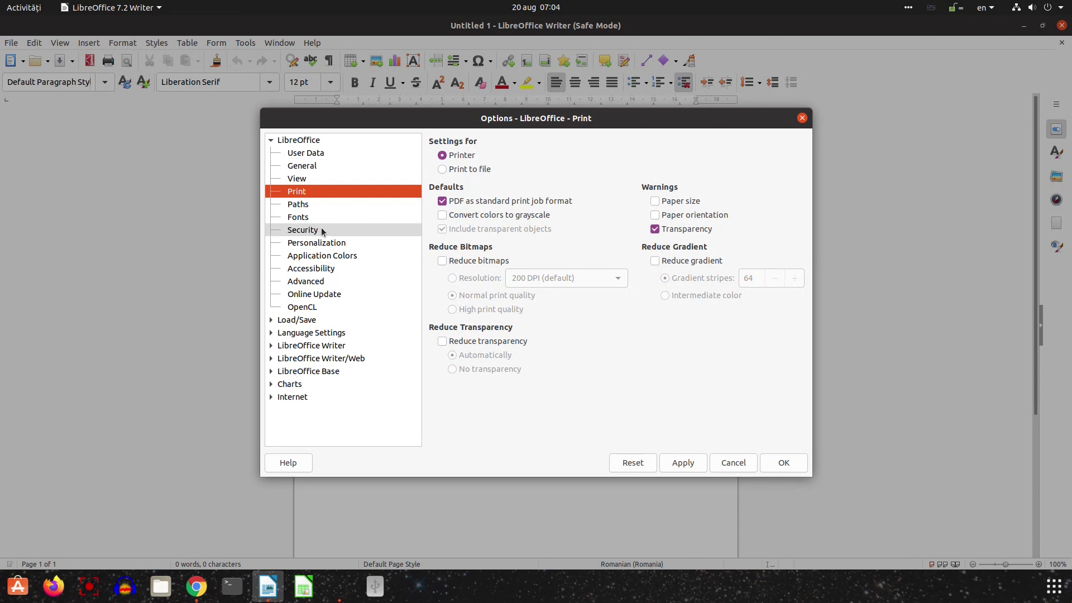
Step: Uncheck 'Use a Java runtime environment' in Advanced and automatic update checks in Online Update
{"action": "left_click", "coordinate": [318, 281]}
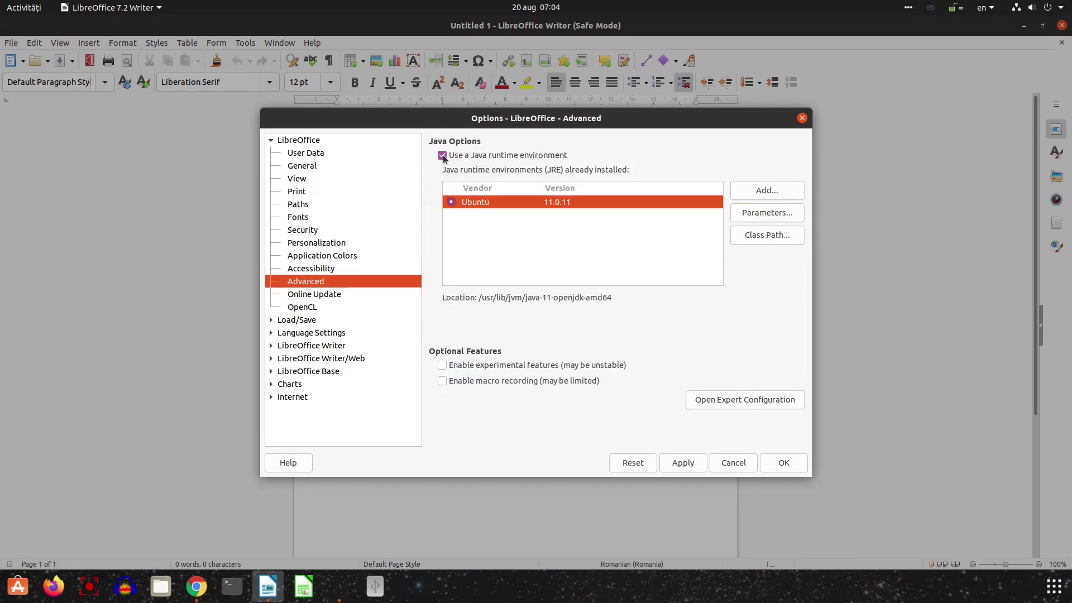
{"action": "left_click", "coordinate": [474, 156]}
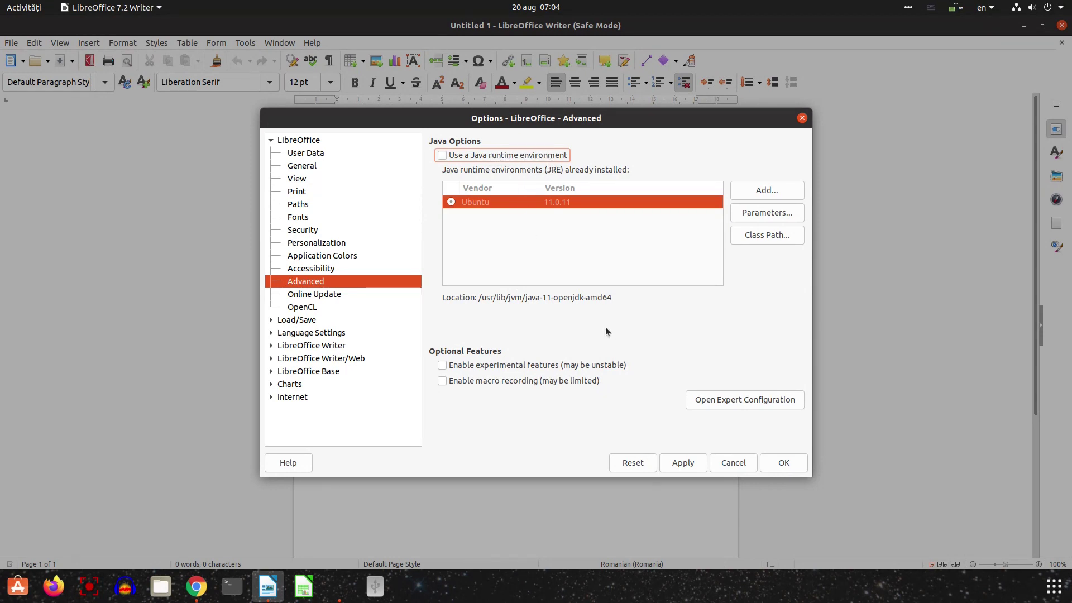
{"action": "left_click", "coordinate": [327, 296]}
{"action": "left_click", "coordinate": [464, 156]}
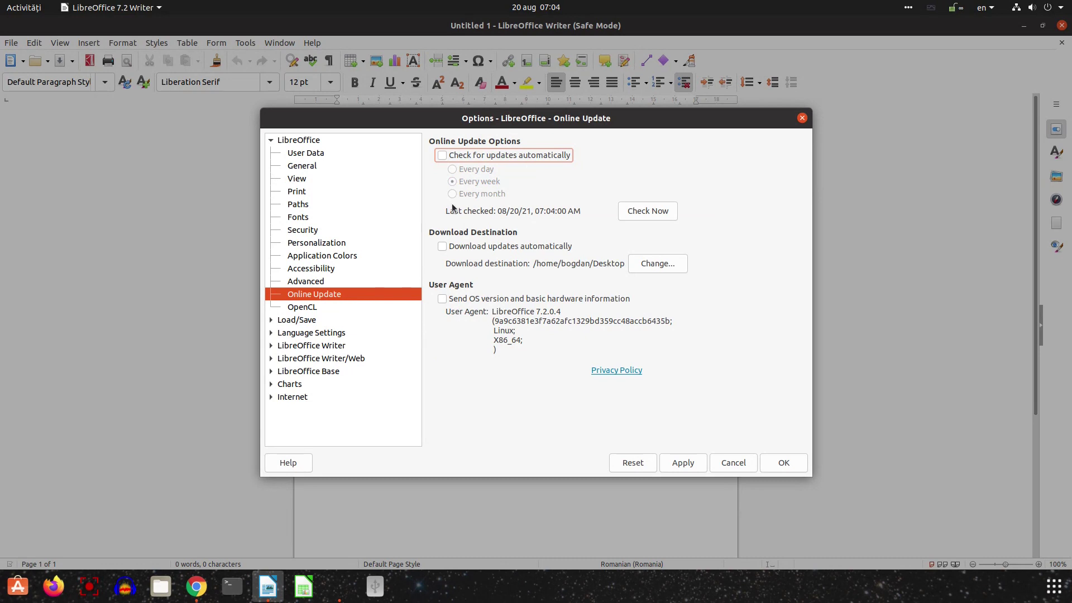
Step: In Load/Save > General, use a 6-minute AutoRecovery interval, always back up, and drop non-ODF warnings
{"action": "left_click", "coordinate": [323, 307]}
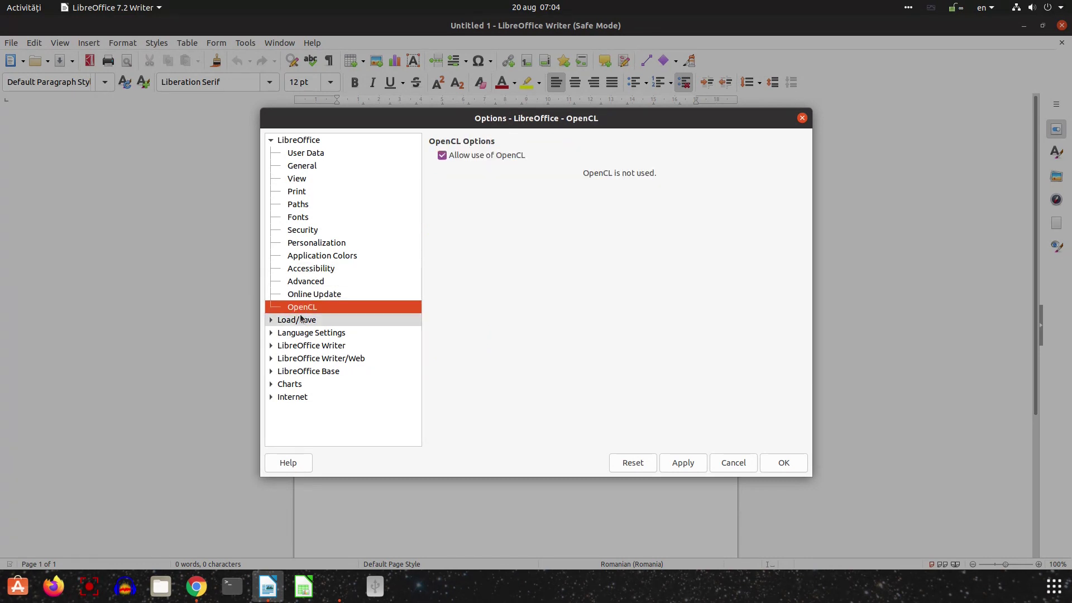
{"action": "left_click", "coordinate": [271, 320]}
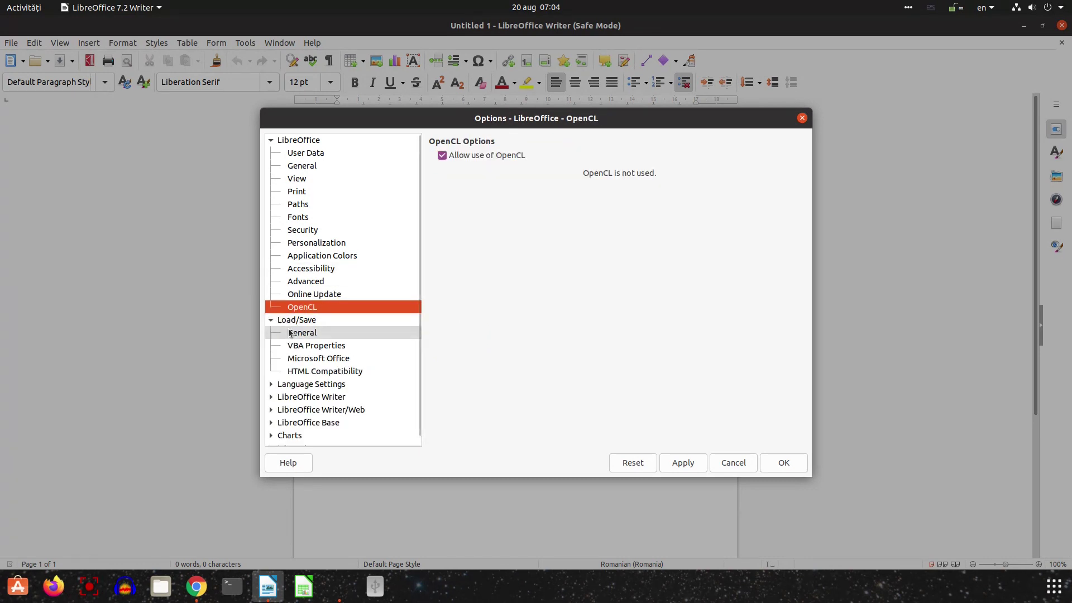
{"action": "left_click", "coordinate": [289, 333]}
{"action": "double_click", "coordinate": [594, 207]}
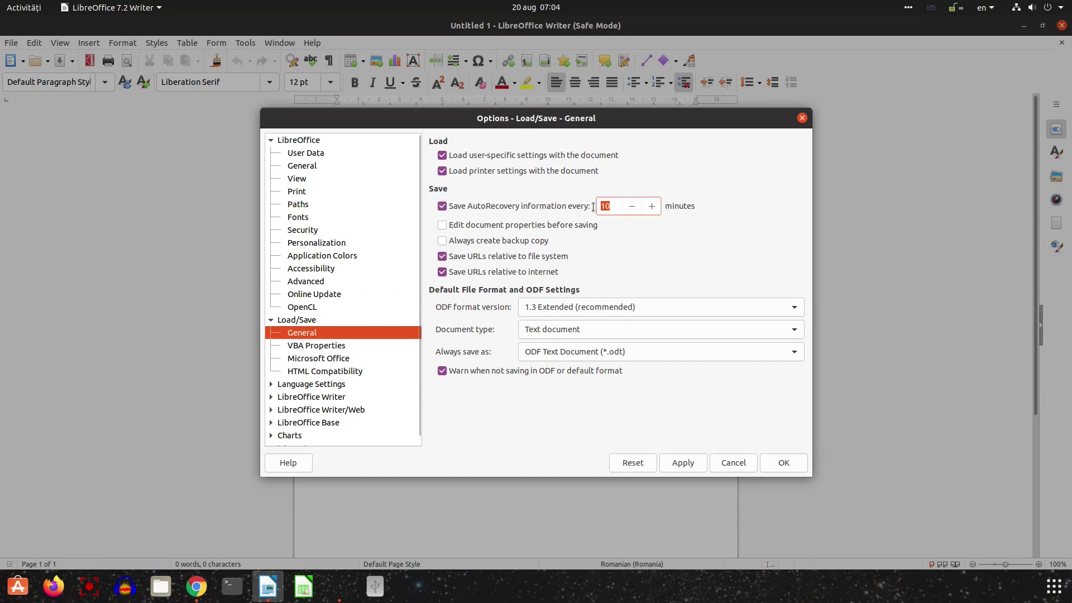
{"action": "left_click", "coordinate": [511, 246]}
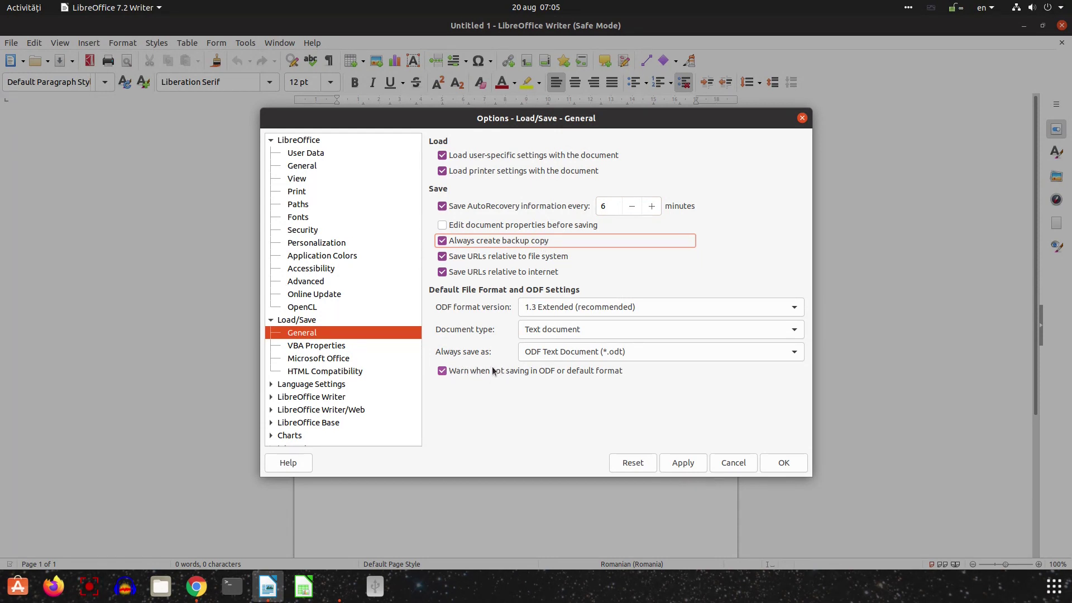
{"action": "left_click", "coordinate": [454, 372]}
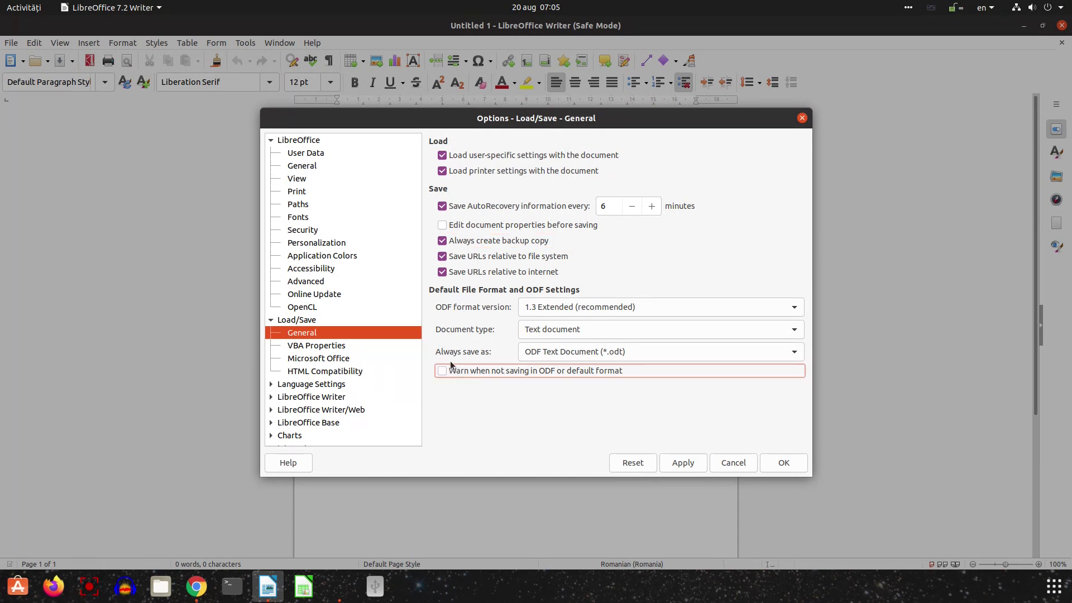
{"action": "scroll", "coordinate": [282, 441], "scroll_direction": "down", "scroll_amount": 1}
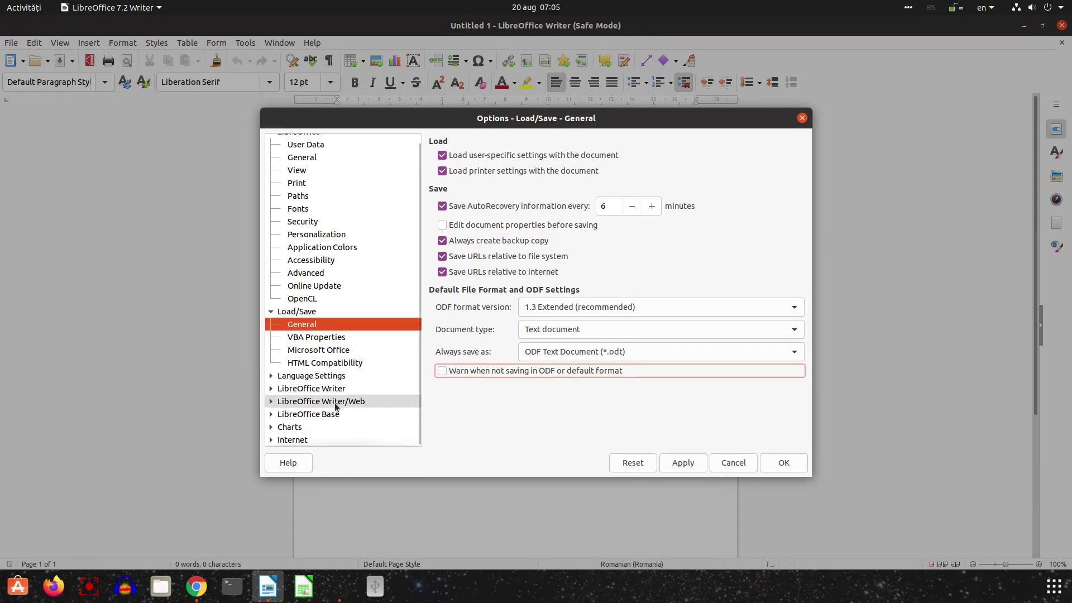
Step: Set Internet > Proxy server to None, then apply and close Options with OK
{"action": "left_click", "coordinate": [284, 441]}
{"action": "left_click", "coordinate": [298, 415]}
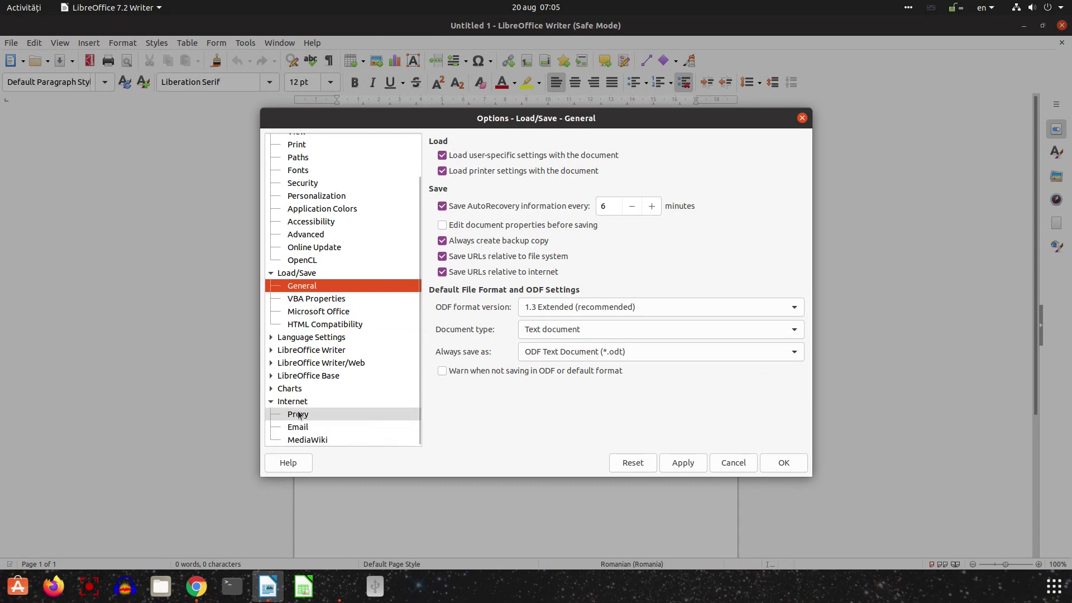
{"action": "left_click", "coordinate": [511, 156]}
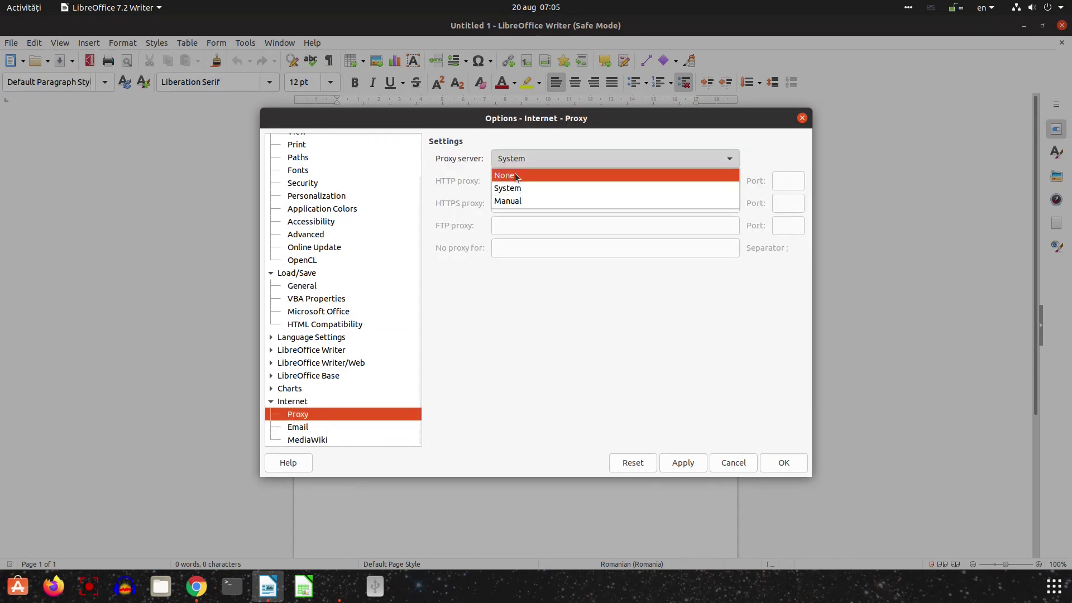
{"action": "left_click", "coordinate": [514, 173]}
{"action": "left_click", "coordinate": [678, 462]}
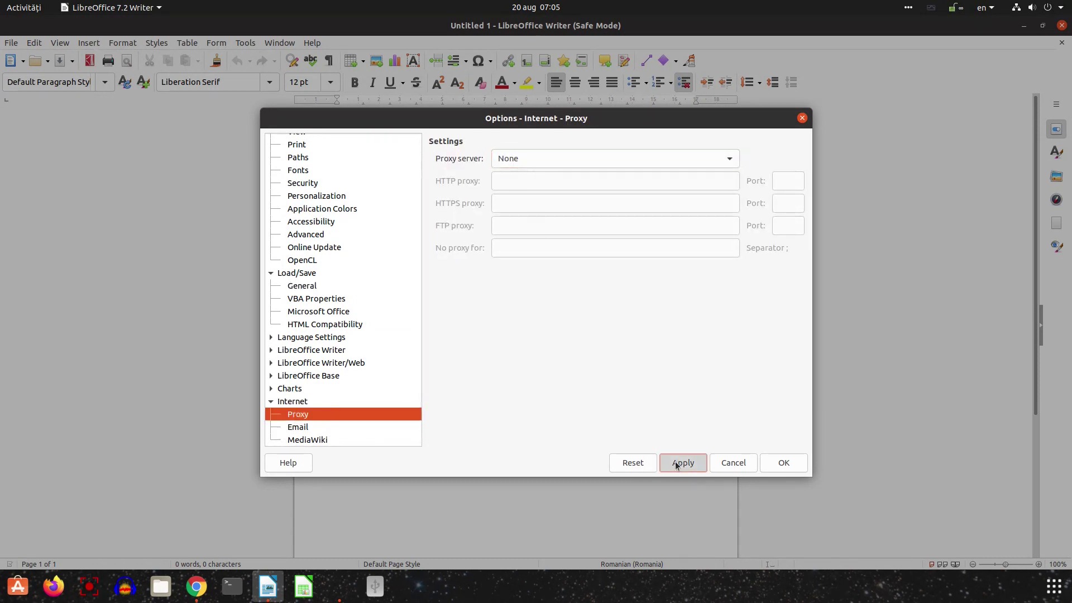
{"action": "left_click", "coordinate": [764, 470]}
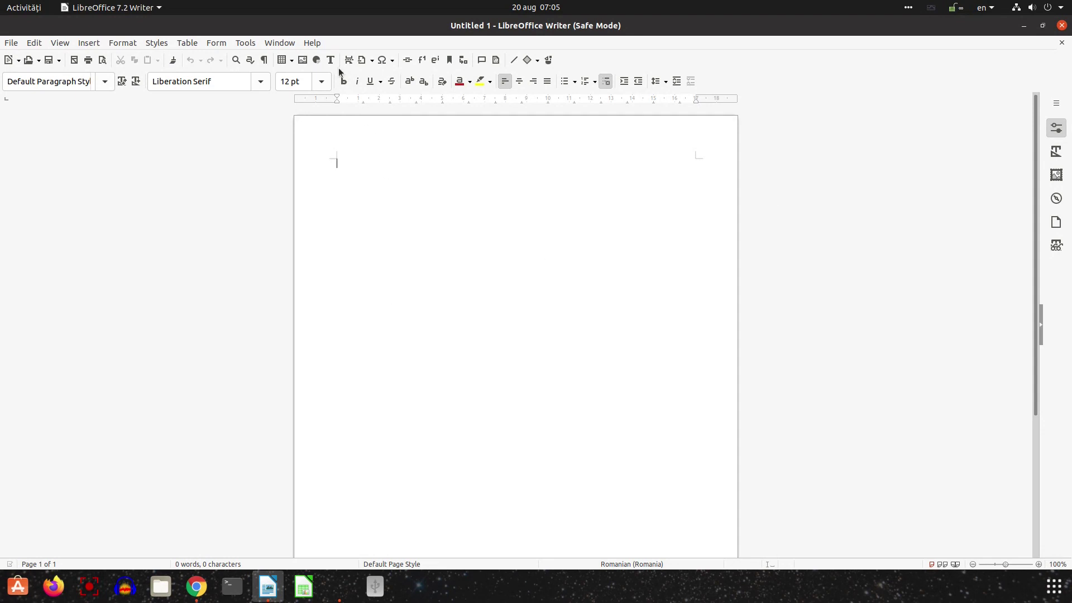
{"action": "left_click", "coordinate": [311, 42]}
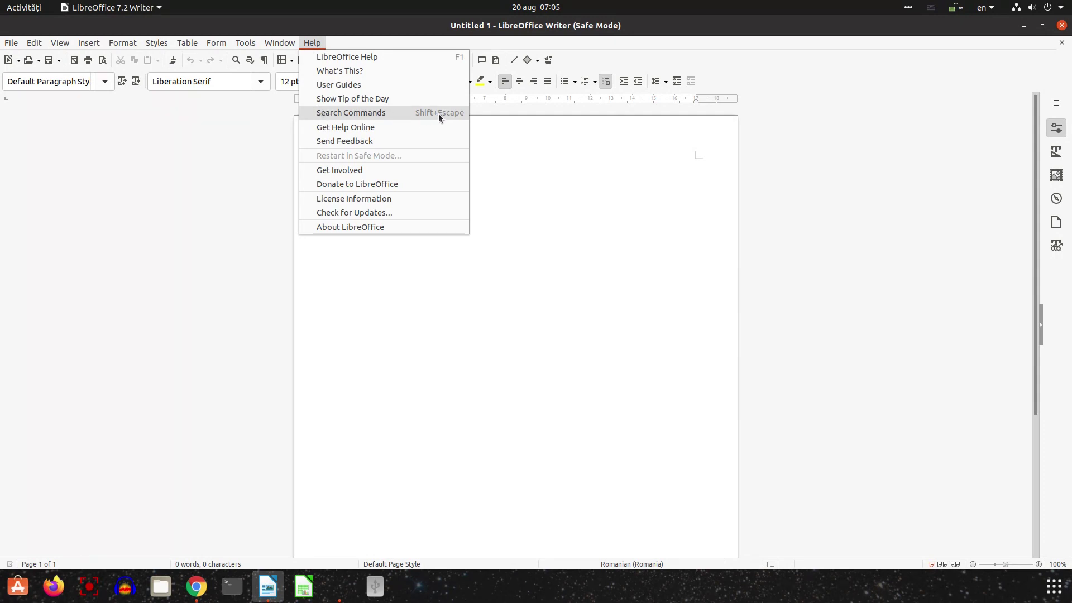
{"action": "left_click", "coordinate": [441, 383]}
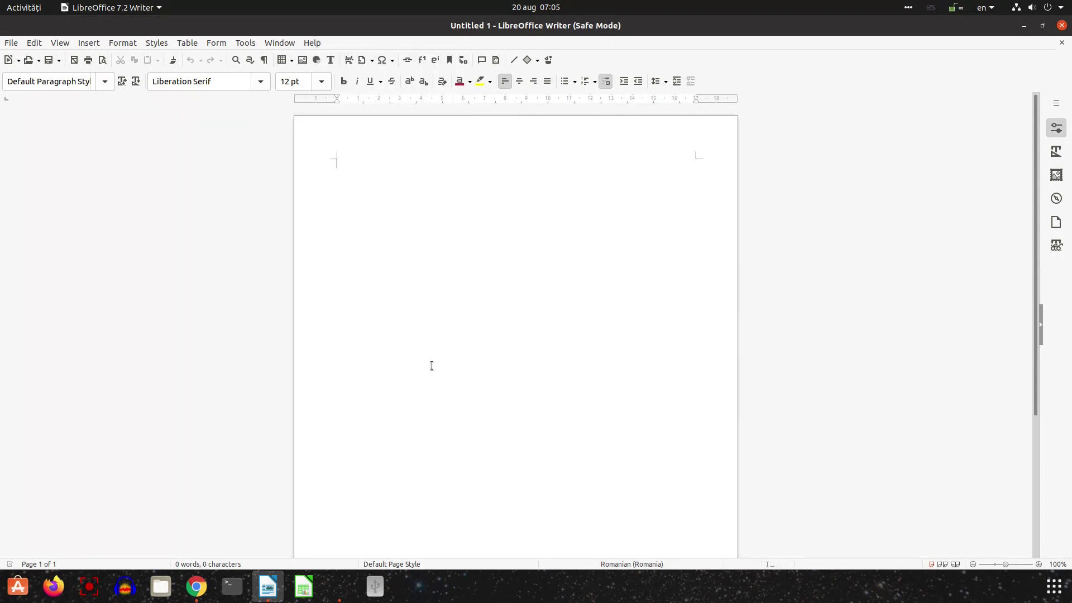
{"action": "key", "text": "shift+Escape"}
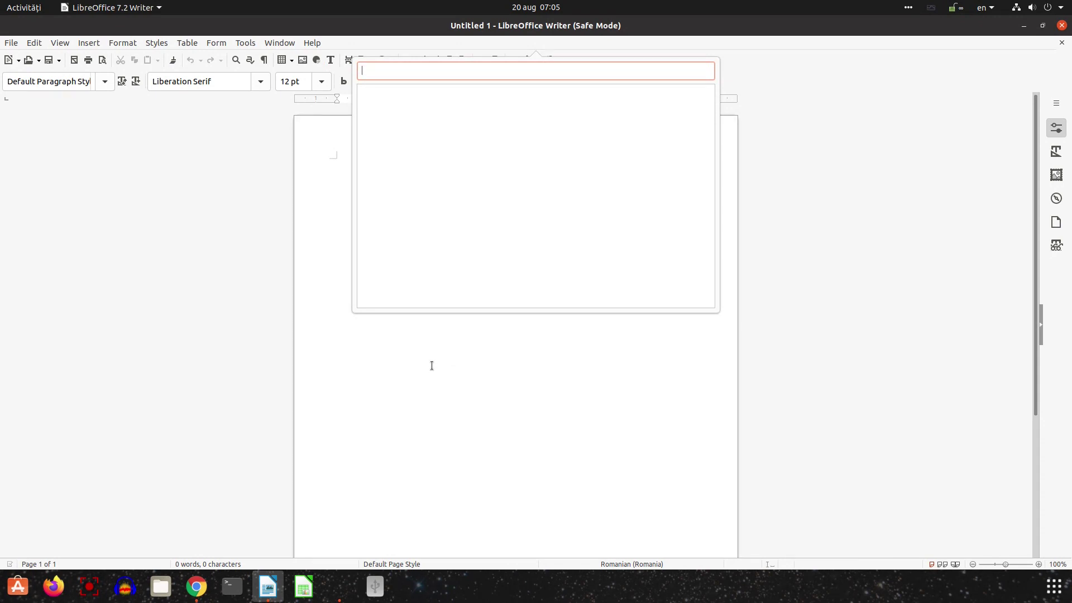
{"action": "type", "text": "page"}
{"action": "key", "text": "Down"}
{"action": "key", "text": "Down"}
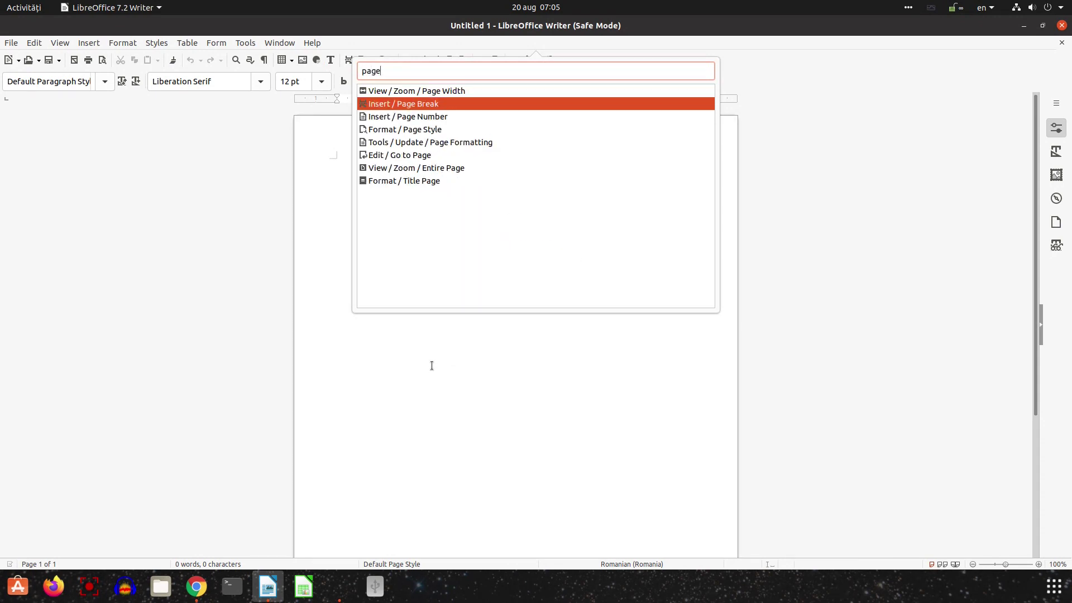
{"action": "key", "text": "Down"}
{"action": "key", "text": "Return"}
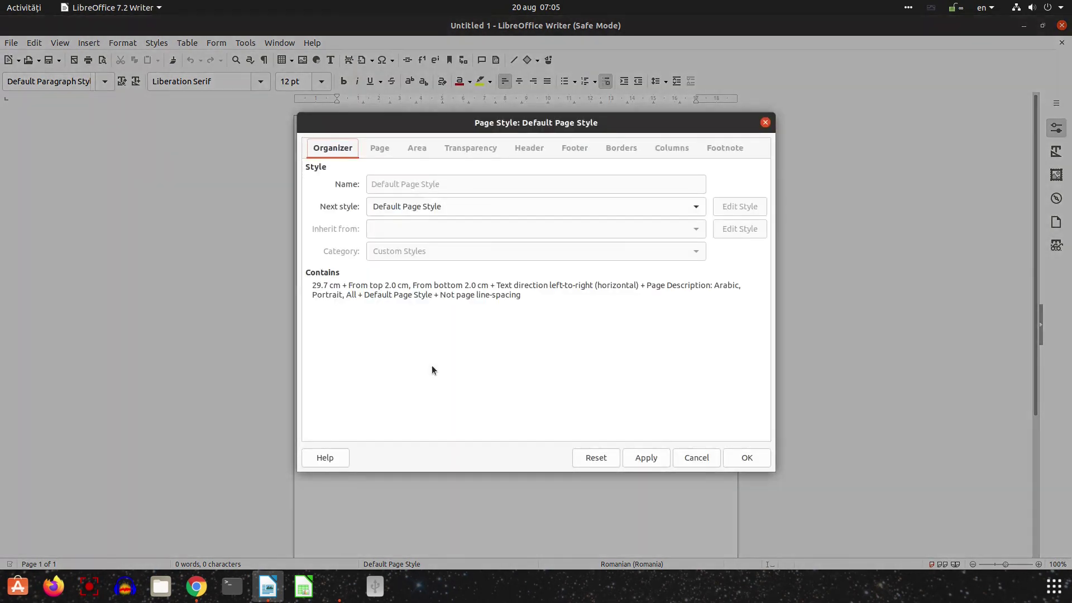
{"action": "left_click", "coordinate": [385, 149]}
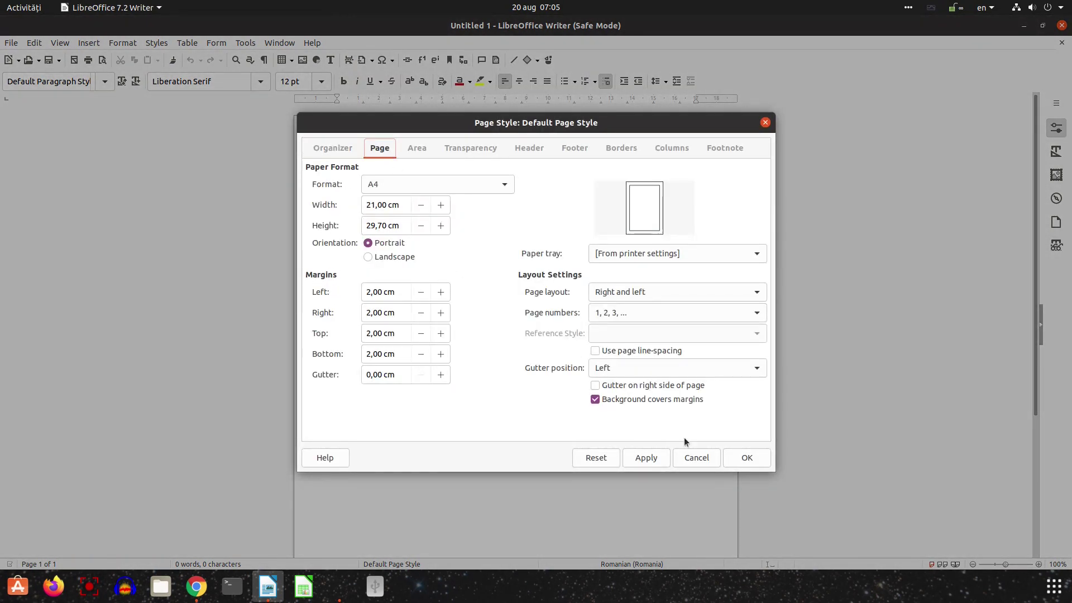
{"action": "left_click", "coordinate": [692, 456]}
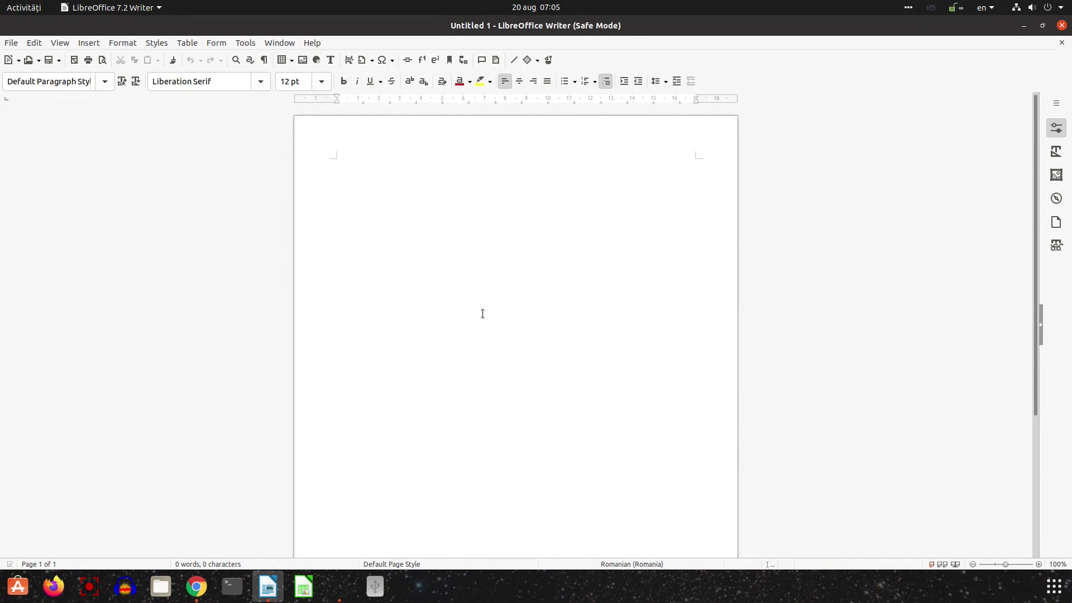
Step: Insert a new empty section using the 'sect' command search
{"action": "key", "text": "shift+Escape"}
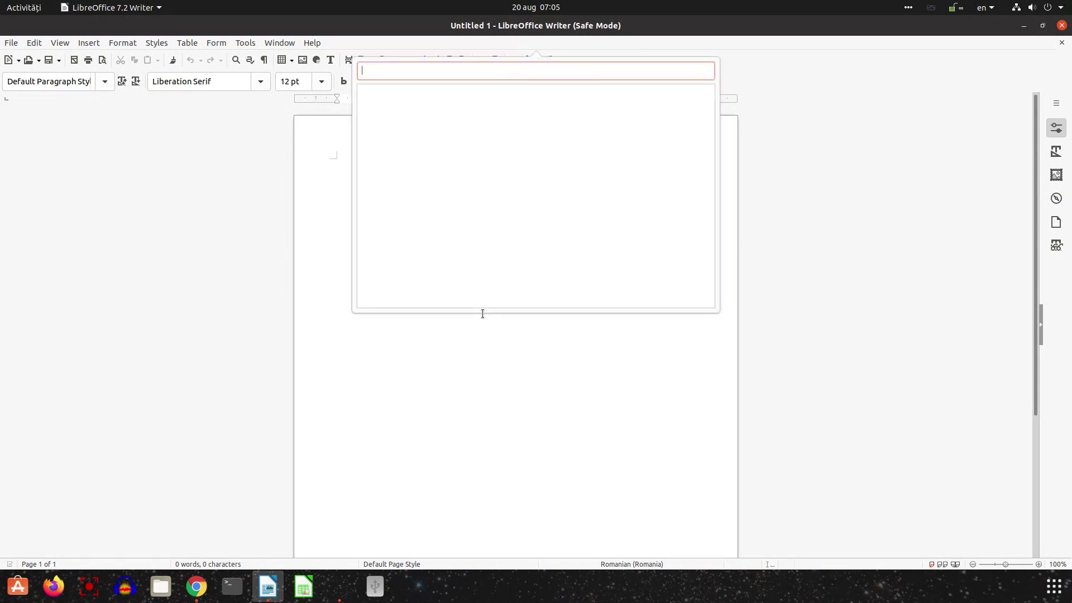
{"action": "type", "text": "sect"}
{"action": "key", "text": "Return"}
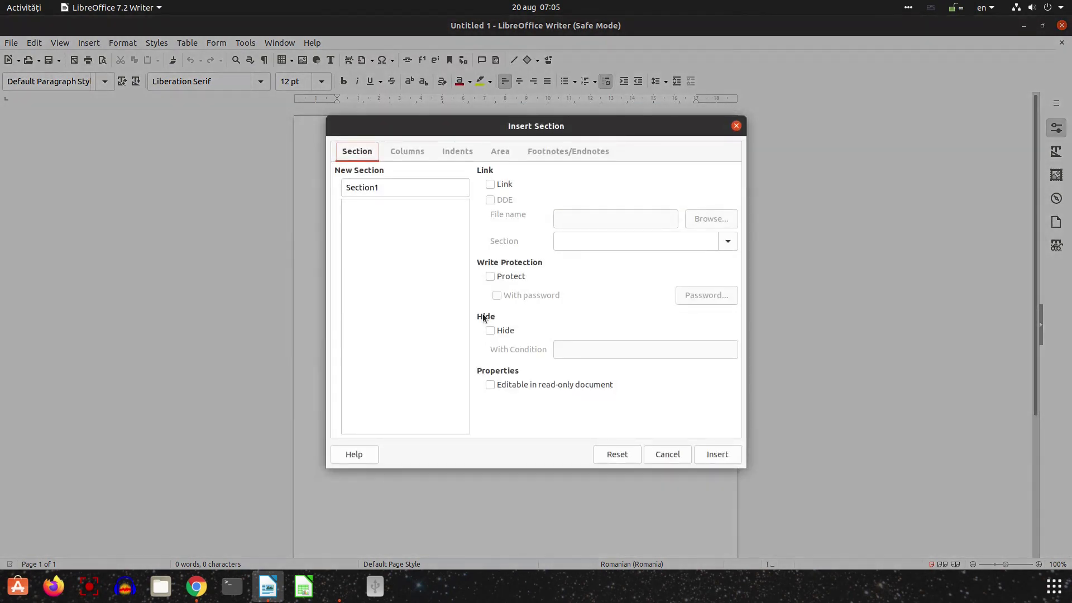
{"action": "left_click", "coordinate": [712, 454]}
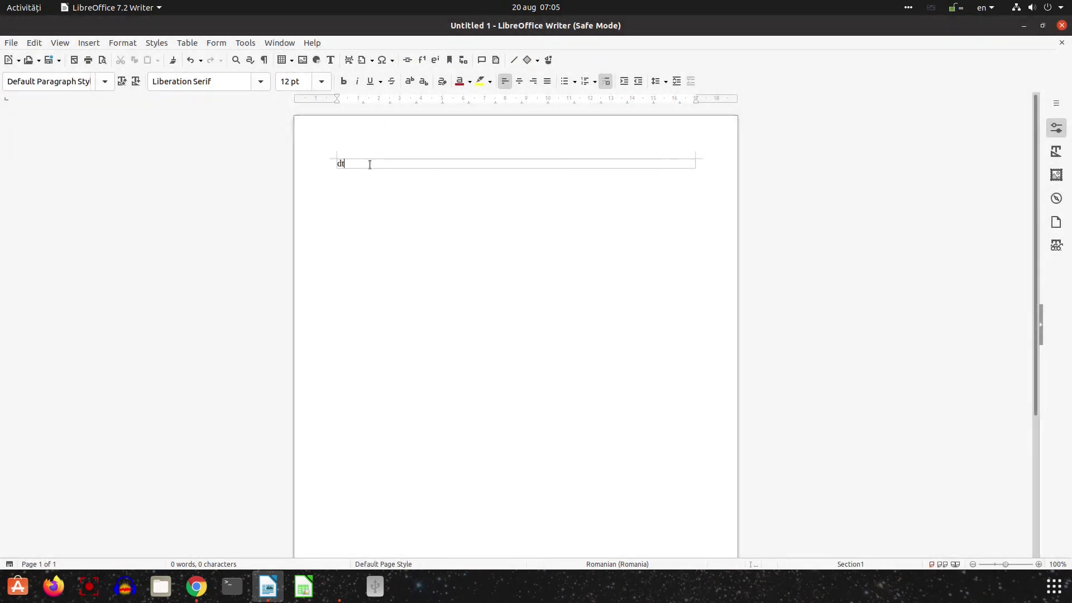
Step: Paste the story text into the section and set its language to English (USA)
{"action": "type", "text": "He heard quiet steps behind him. That didn't bode well. Who could be following him this late at night and in this deadbeat part of town? And at this particular moment, just after he pulled off the big time and was making off with the greenbacks. Was there another crook who'd had the same idea, and was now watching him and waiting for a chance to grab the fruit of his labor? Or did the steps behind him mean that one of many law officers in town was on to him and just waiting to pounce and snap those cuffs on his wrists? He nervously looked all around. Suddenly he saw the alley. Like lightning he darted off to the left and disappeared between the two warehouses almost falling over the trash can lying in the middle of the sidewalk. He tried to nervously tap his way along in the inky darkness and suddenly stiffened: it was a dead-end, he would have to go back the way he had come. The steps got louder and louder, he saw the black outline of a figure coming around the corner. Is this the end of the line? he thought pressing himself back against the wall trying to make himself invisible in the dark, was all that planning and energy wasted? He was dripping with sweat now, cold and wet, he could smell the fear coming off his clothes. Suddenly next to him, with a barely noticeable squeak, a door swung quietly to and fro in the night's breeze. Could this be the haven he'd prayed for? Slowly he slid toward the door, pressing himself more and more into the wall, into the dark, away from his enemy. Would this door save his hide?"}
{"action": "key", "text": "ctrl+a"}
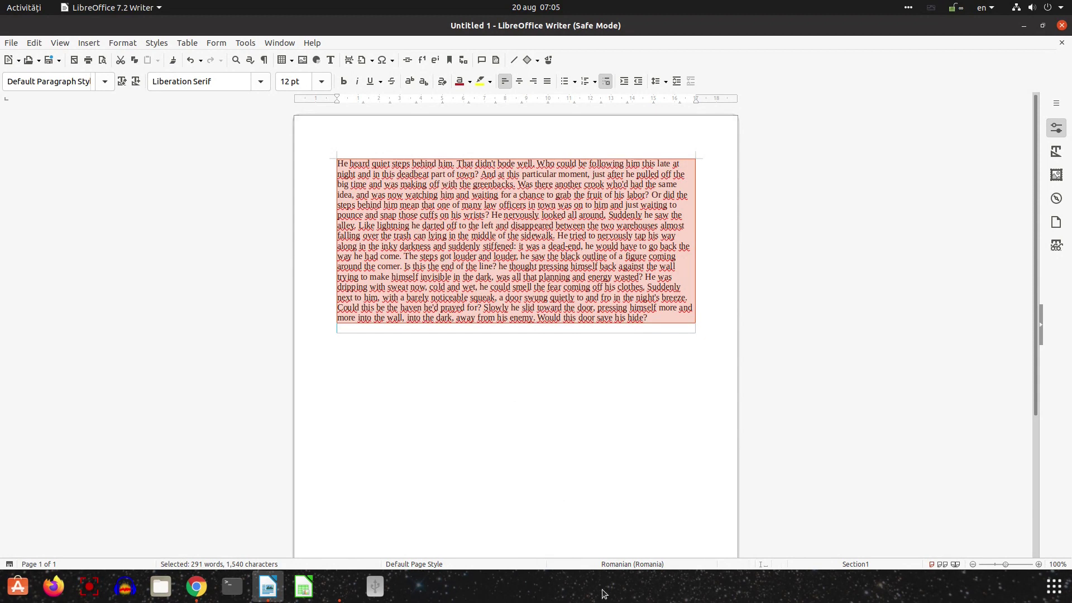
{"action": "left_click", "coordinate": [624, 565]}
{"action": "left_click", "coordinate": [647, 484]}
{"action": "left_click", "coordinate": [591, 308]}
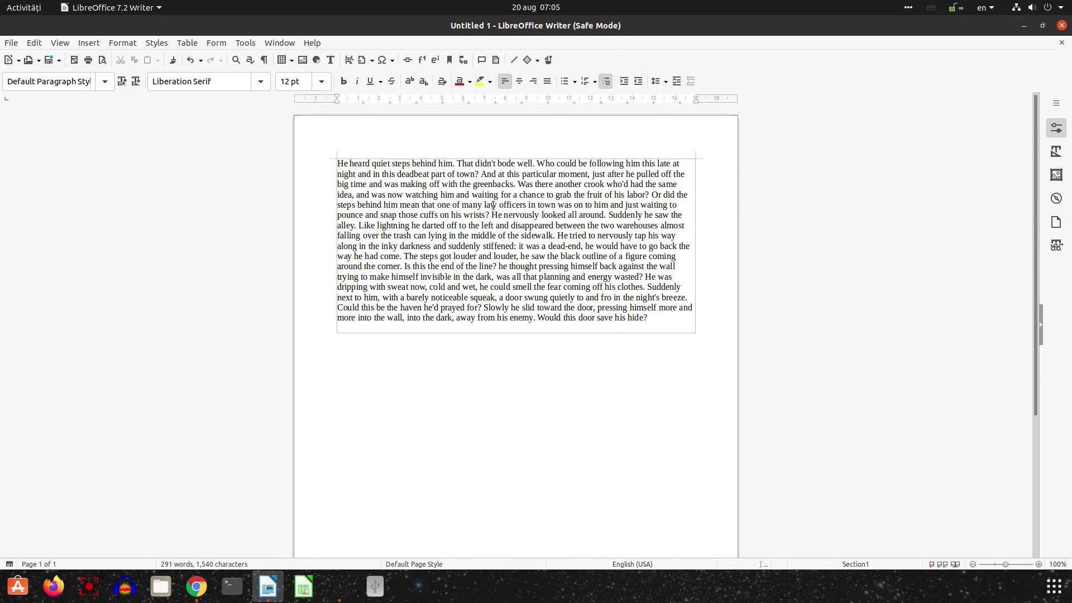
Step: Use Search Commands ('col') to give the section a three-column layout
{"action": "key", "text": "shift+Escape"}
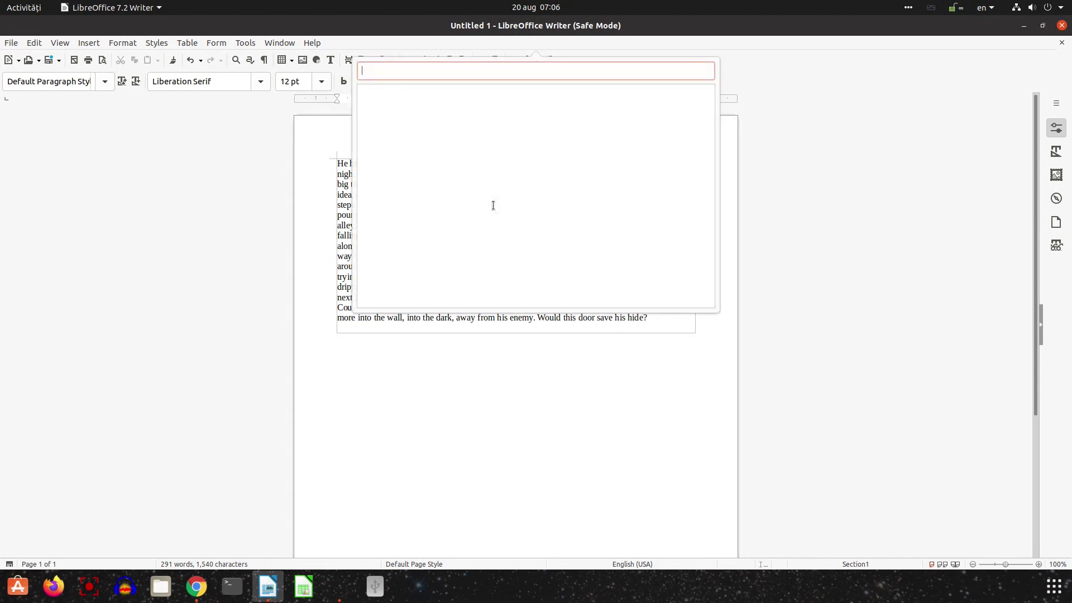
{"action": "type", "text": "col"}
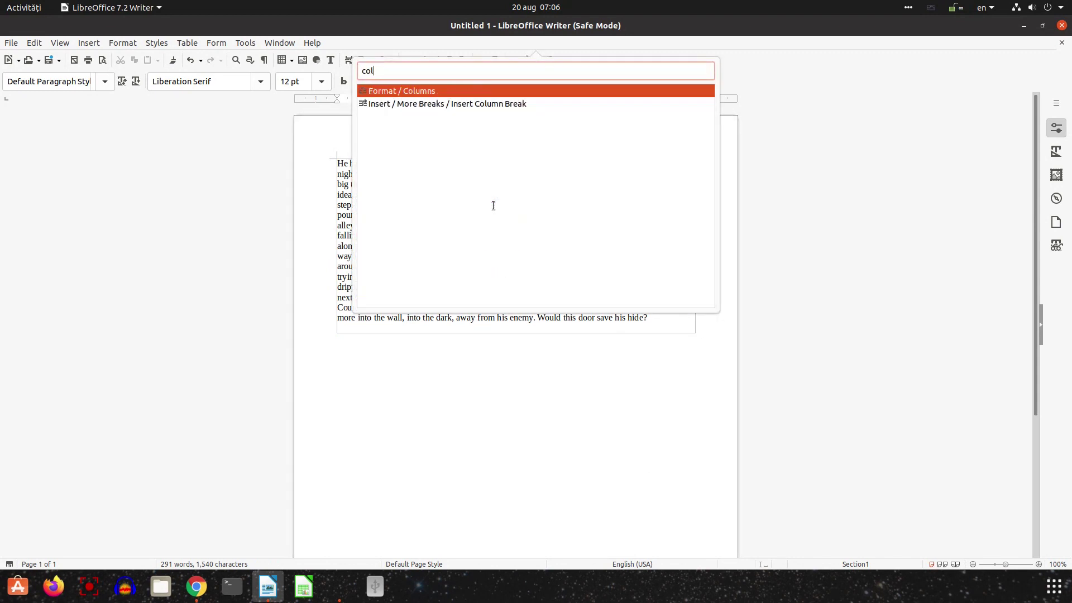
{"action": "key", "text": "Return"}
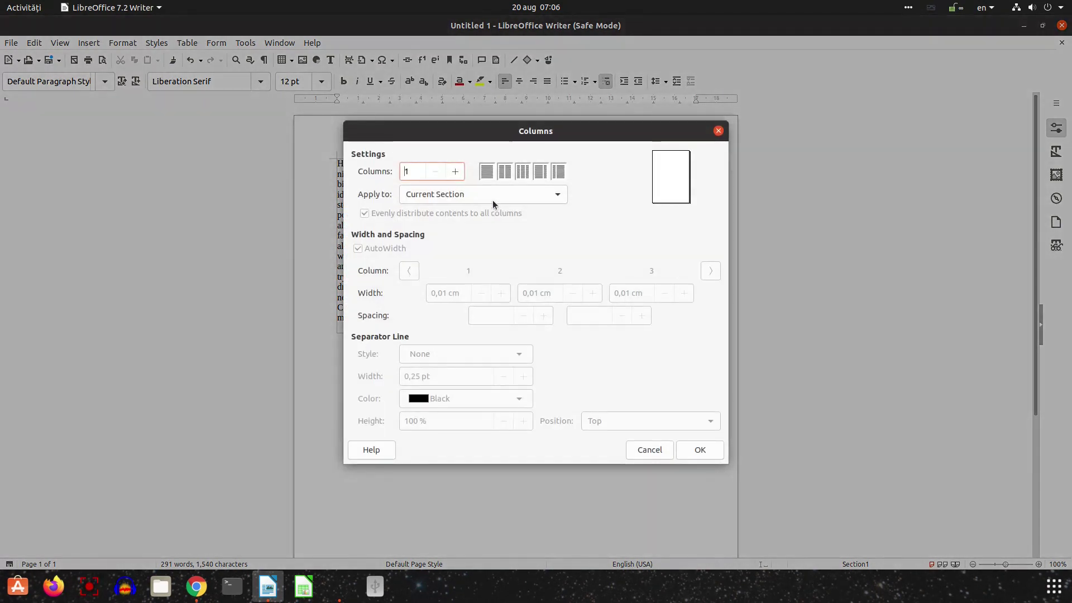
{"action": "left_click", "coordinate": [523, 171]}
{"action": "left_click", "coordinate": [700, 449]}
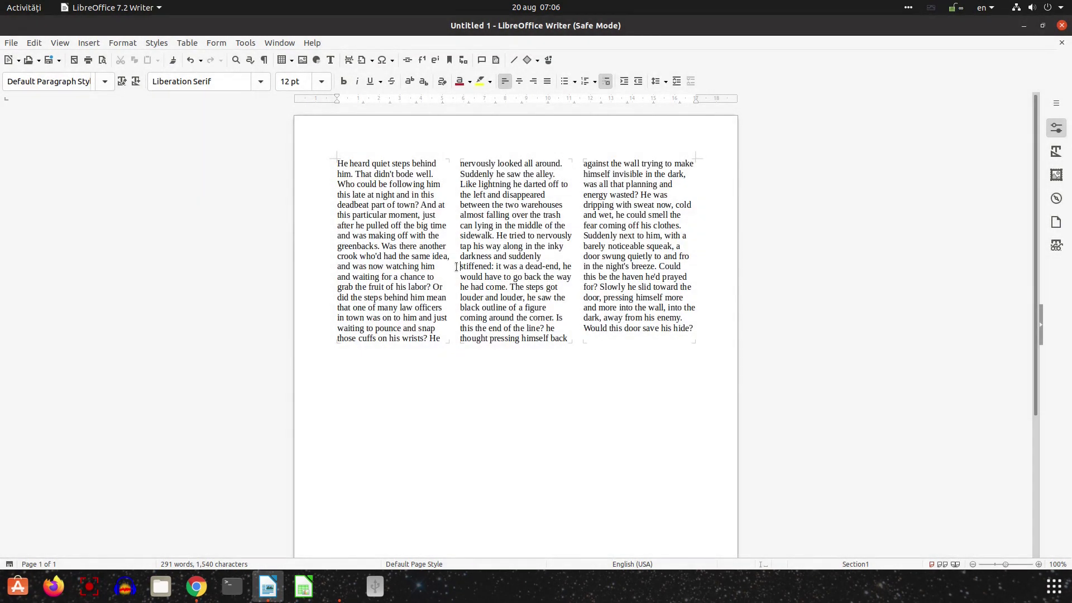
Step: Justify the section's text, then glance through the Help menu and close it unused
{"action": "left_click", "coordinate": [546, 81]}
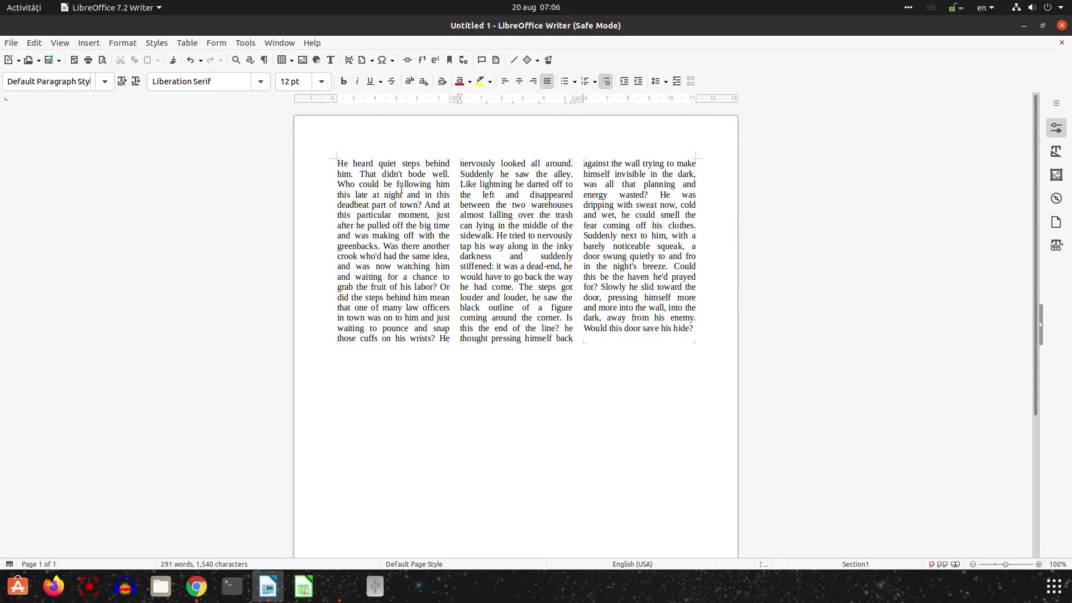
{"action": "left_click", "coordinate": [310, 44]}
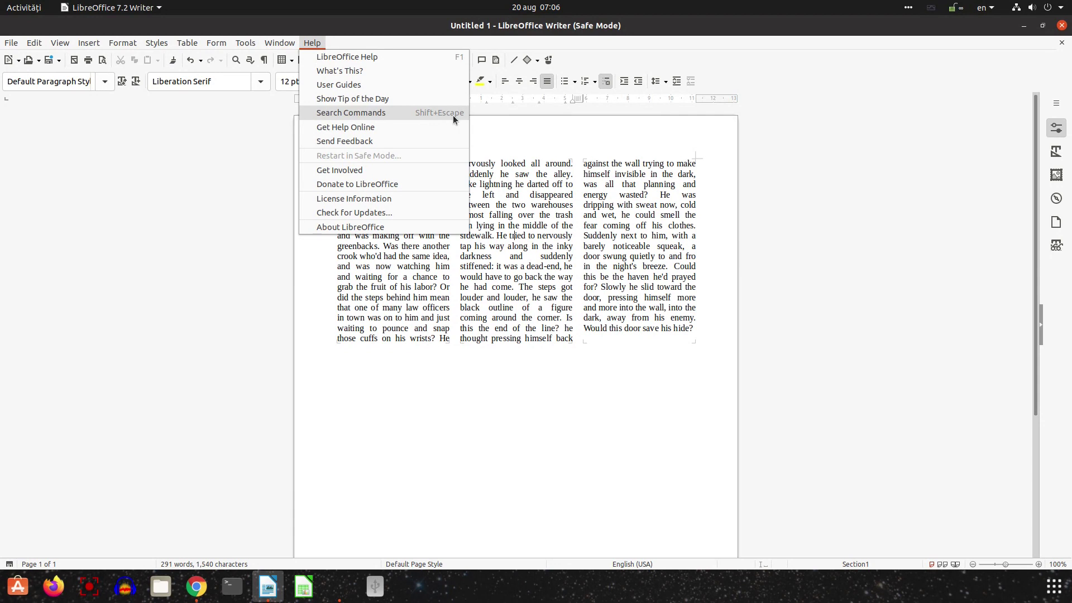
{"action": "left_click", "coordinate": [529, 176]}
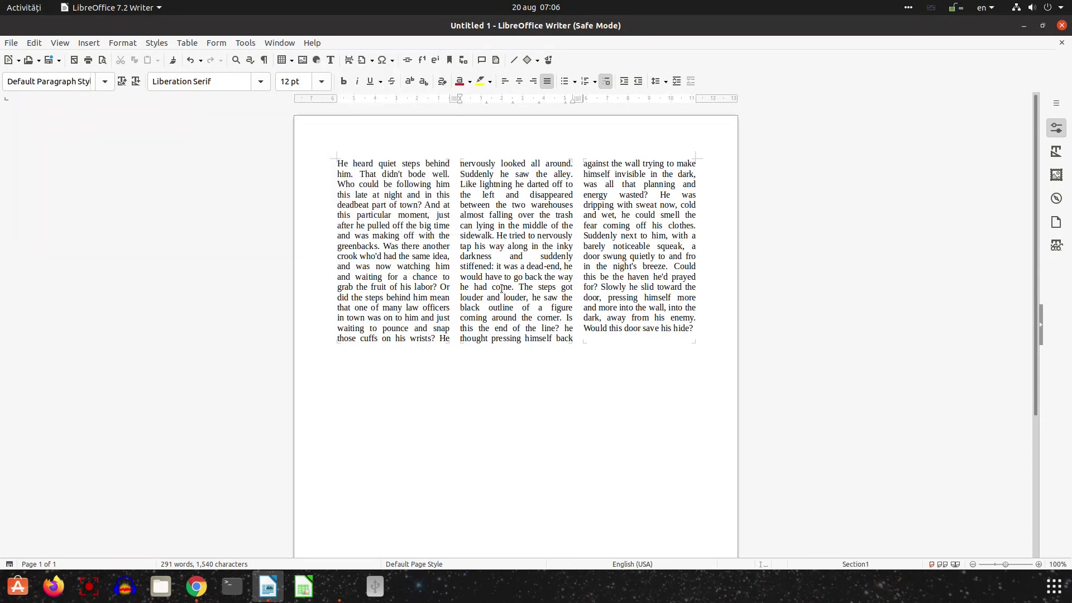
Step: Switch to Chrome's YouTube results for 'libreoffice step by step'
{"action": "left_click", "coordinate": [196, 586]}
{"action": "mouse_move", "coordinate": [267, 397]}
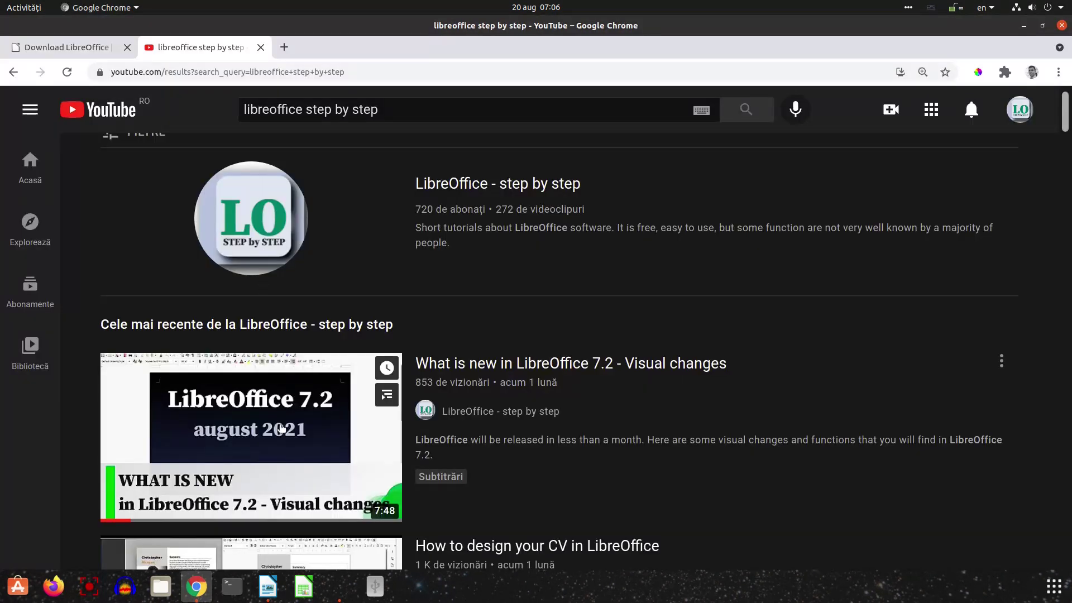